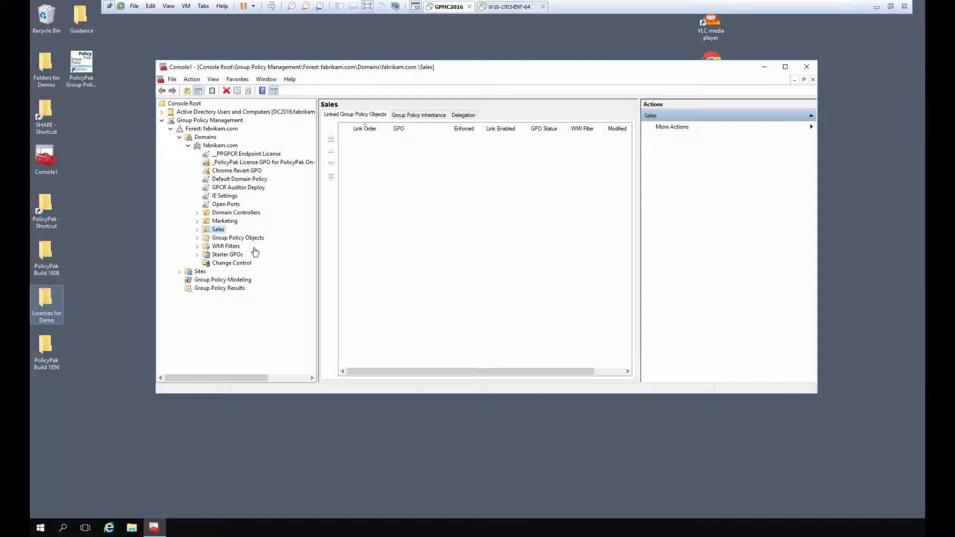
Step: Create a new GPO named "PPAM: Demo" linked to the Sales OU
{"action": "left_click", "coordinate": [197, 230]}
{"action": "right_click", "coordinate": [221, 232]}
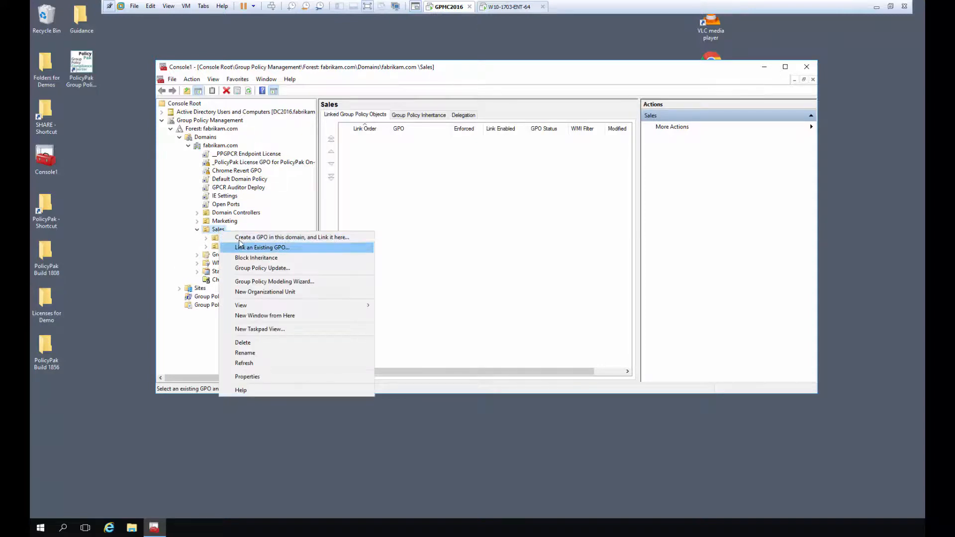
{"action": "left_click", "coordinate": [243, 238]}
{"action": "type", "text": "PPA"}
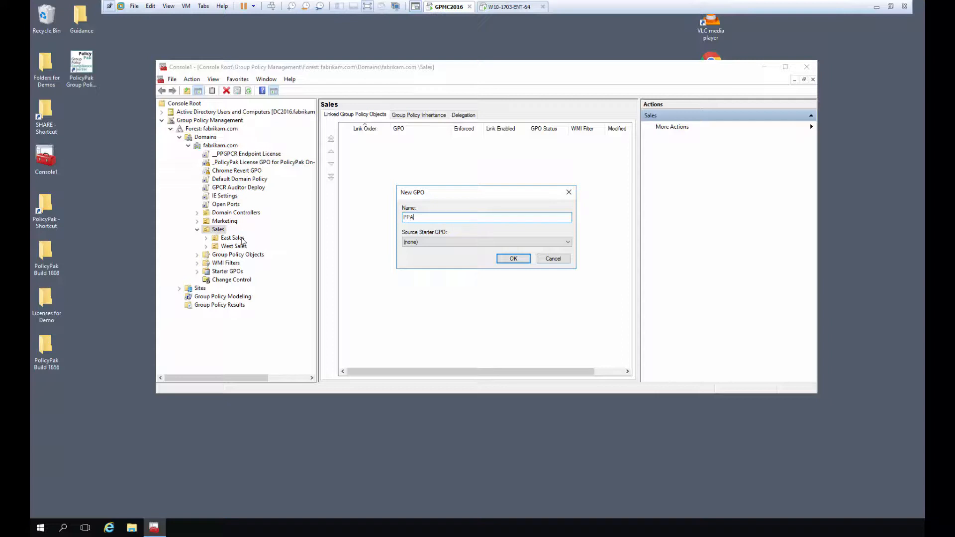
{"action": "type", "text": "M: Demo"}
{"action": "key", "text": "Return"}
Step: Open the PPAM: Demo GPO for editing, show PolicyPak Application Settings under User Configuration, and widen the editor window
{"action": "right_click", "coordinate": [240, 238]}
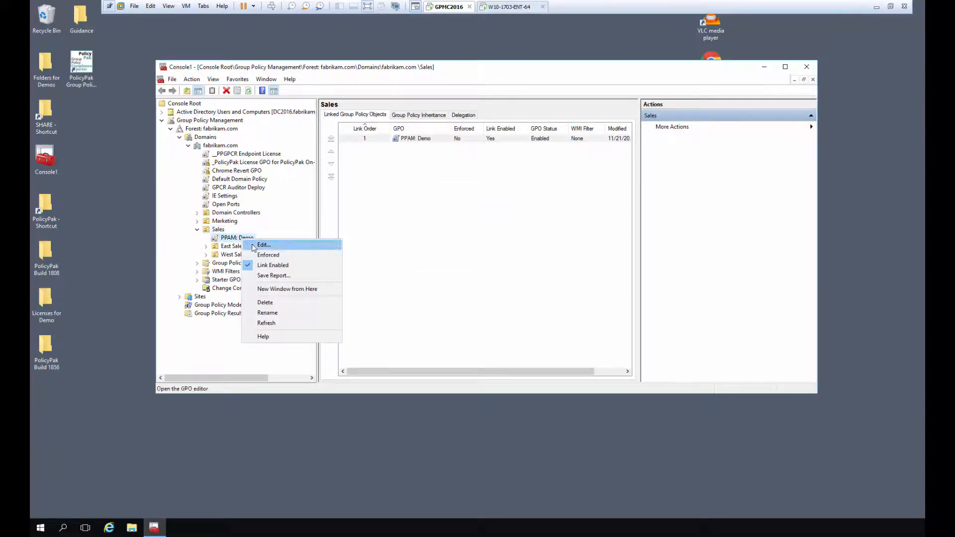
{"action": "left_click", "coordinate": [254, 247]}
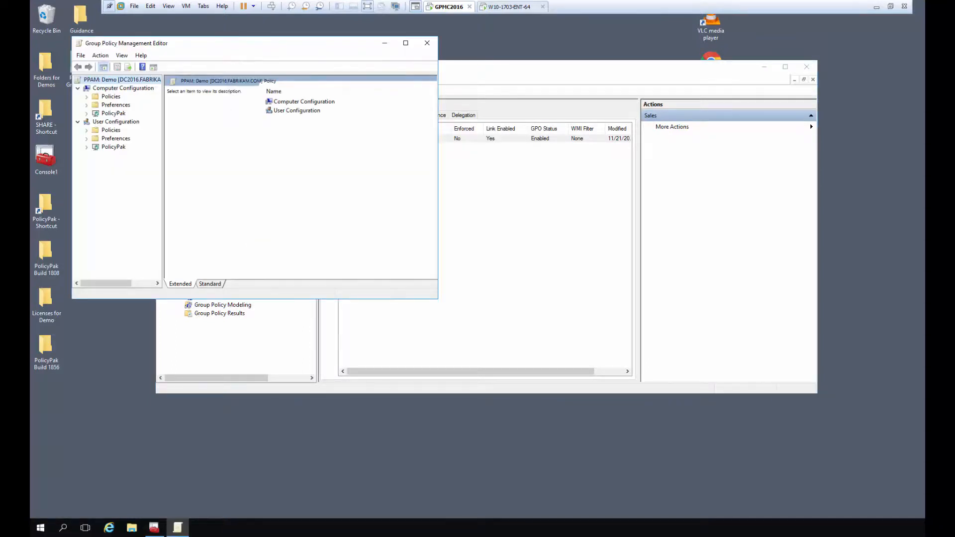
{"action": "left_click_drag", "start_coordinate": [236, 44], "coordinate": [351, 95]}
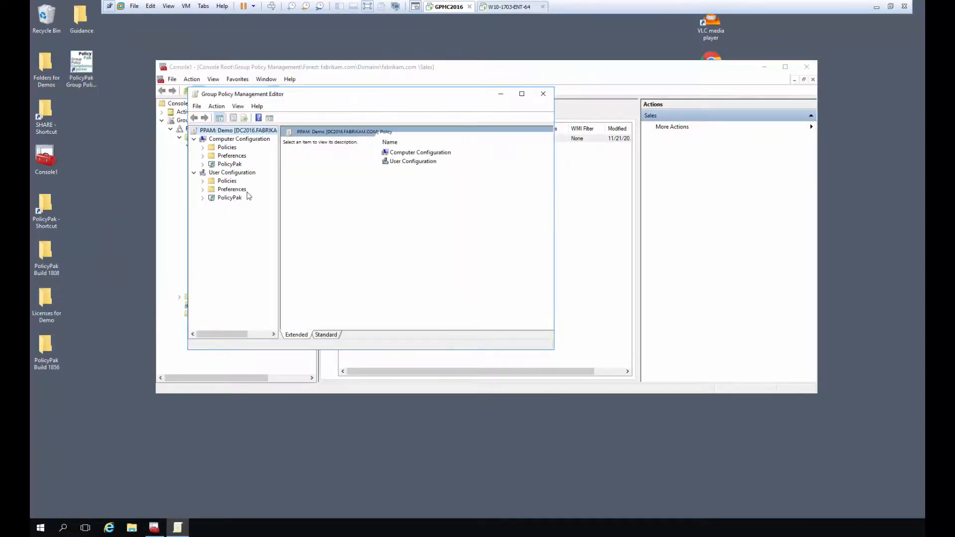
{"action": "left_click", "coordinate": [203, 197]}
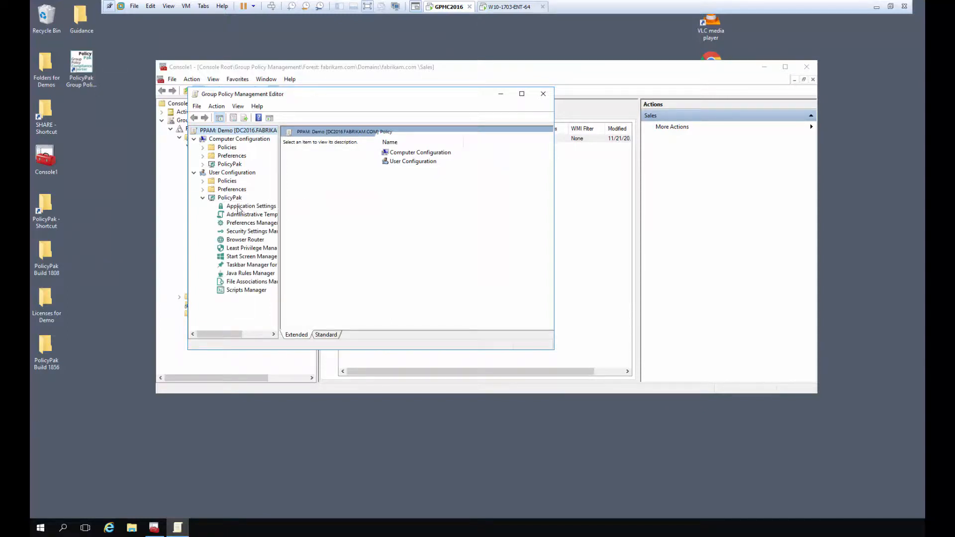
{"action": "left_click", "coordinate": [239, 207]}
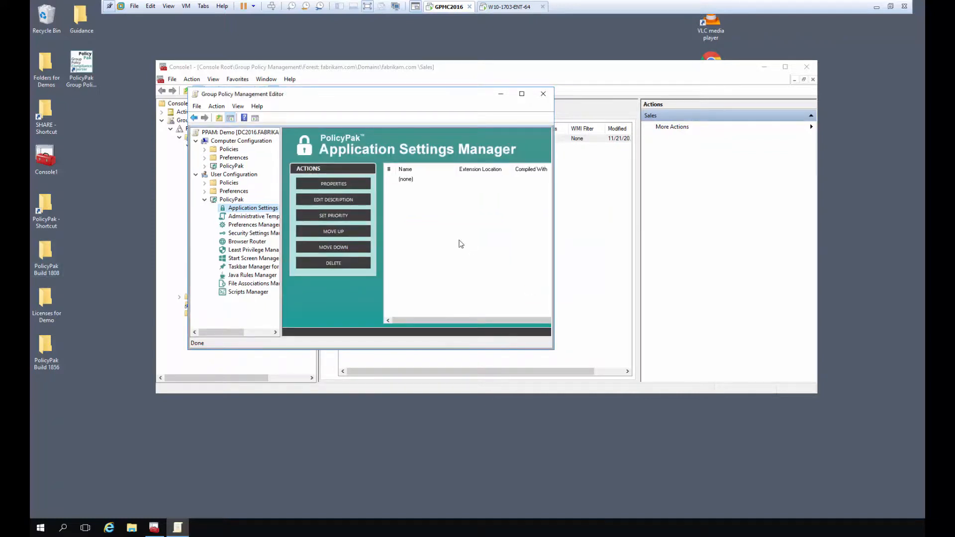
{"action": "left_click_drag", "start_coordinate": [554, 235], "coordinate": [752, 234]}
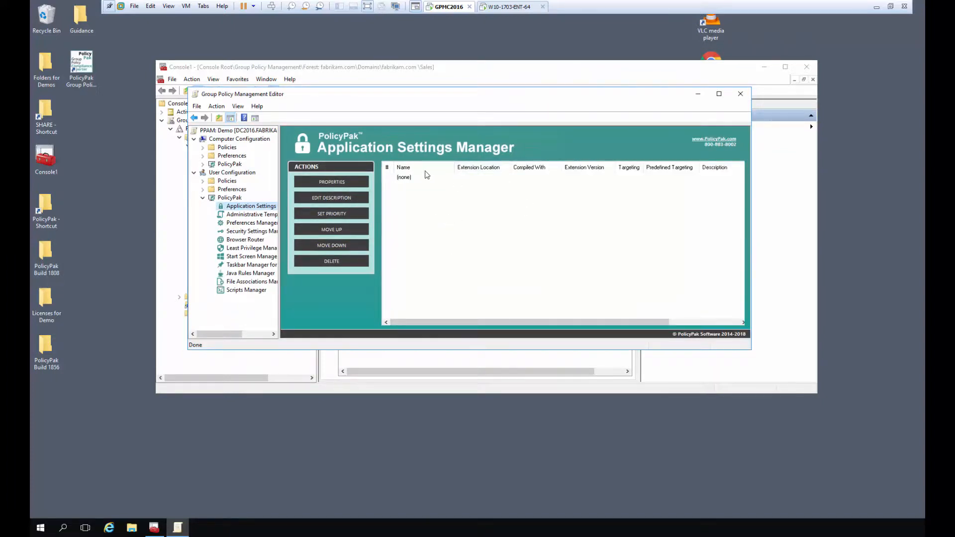
Step: Review which applications are available for a new Application Settings Manager entry, without adding one
{"action": "right_click", "coordinate": [436, 208]}
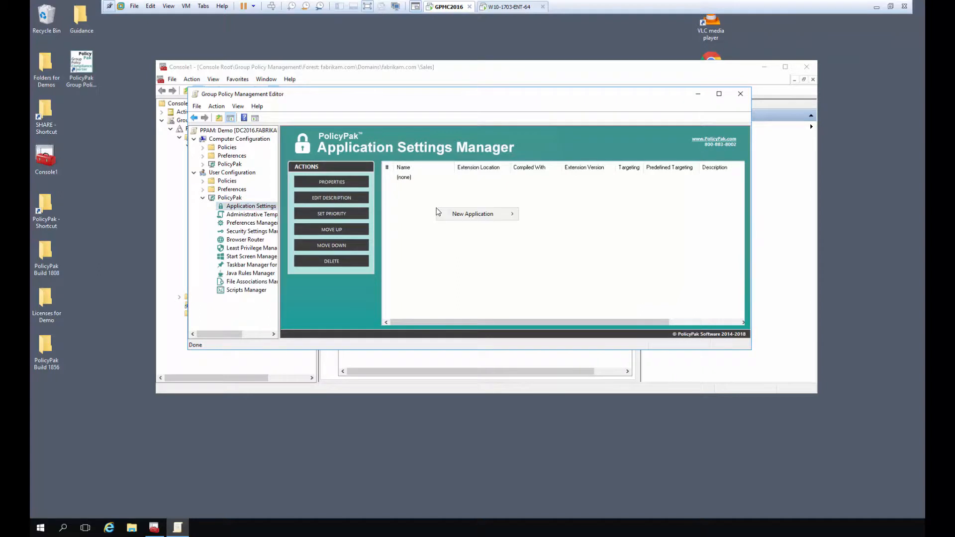
{"action": "mouse_move", "coordinate": [446, 213]}
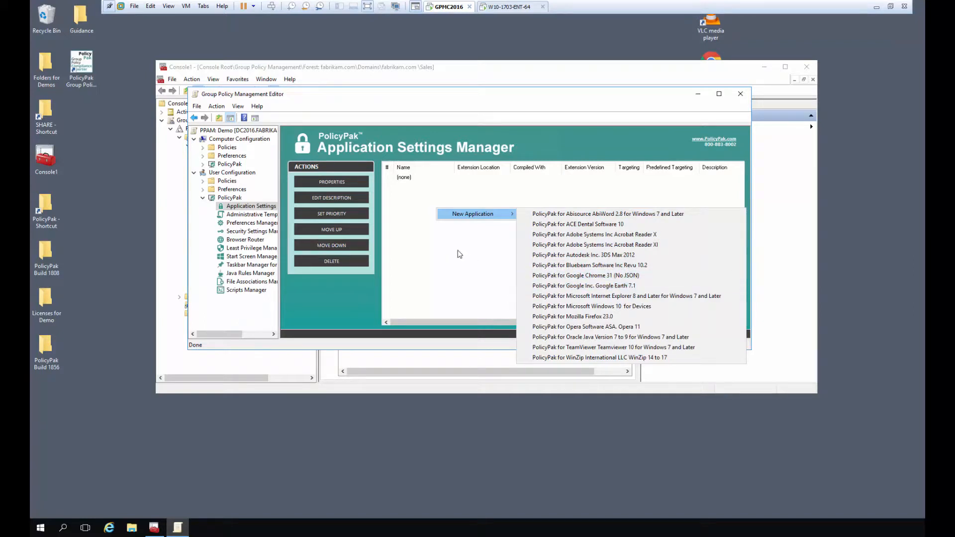
{"action": "left_click", "coordinate": [462, 264]}
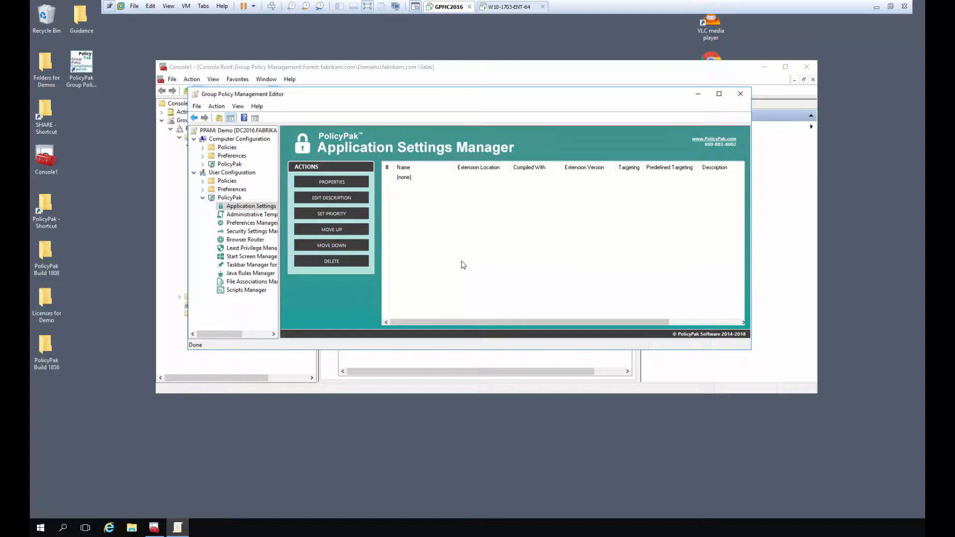
Step: Open the "Adobe Systems Inc. Acrobat Reader X" folder inside Folders for Demos, Paks 3-18
{"action": "double_click", "coordinate": [49, 64]}
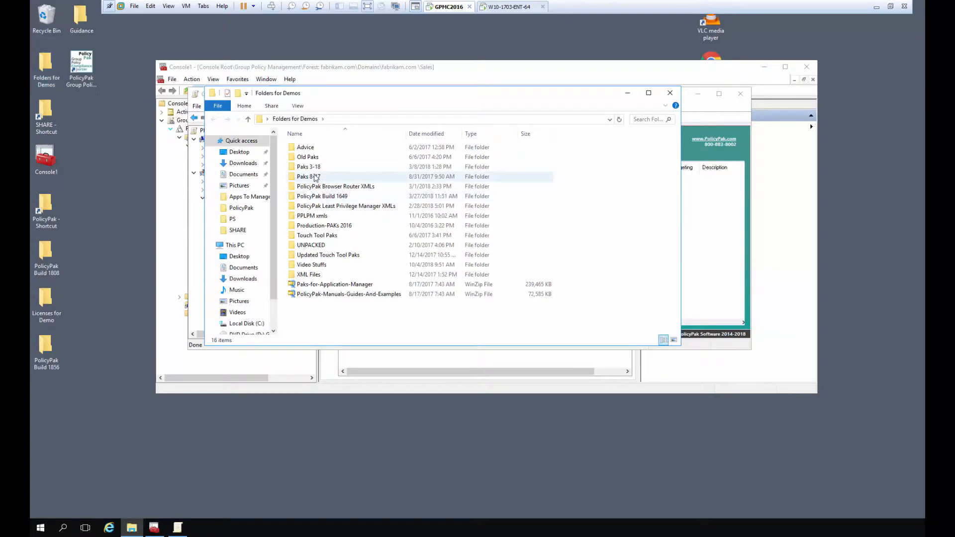
{"action": "left_click", "coordinate": [318, 169]}
{"action": "double_click", "coordinate": [317, 170]}
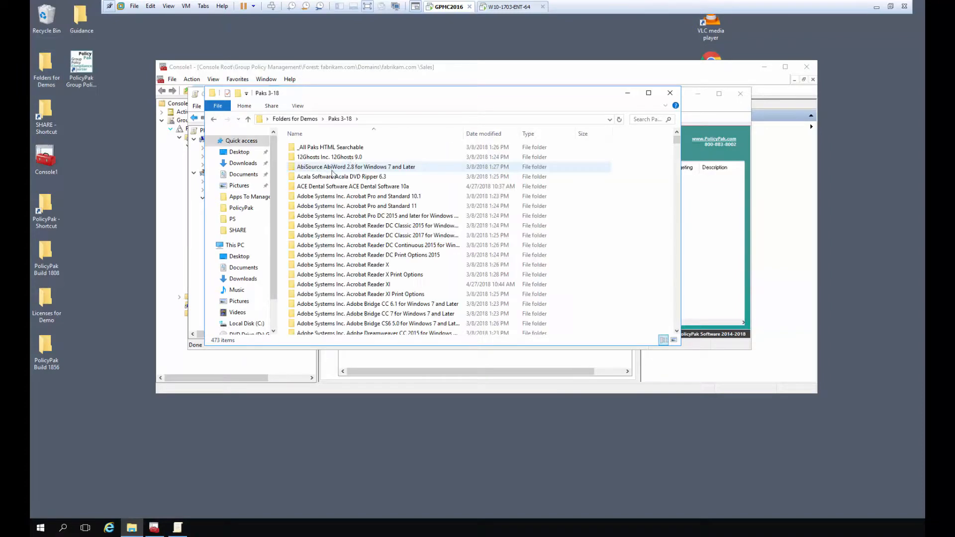
{"action": "scroll", "coordinate": [394, 255], "scroll_direction": "down", "scroll_amount": 4}
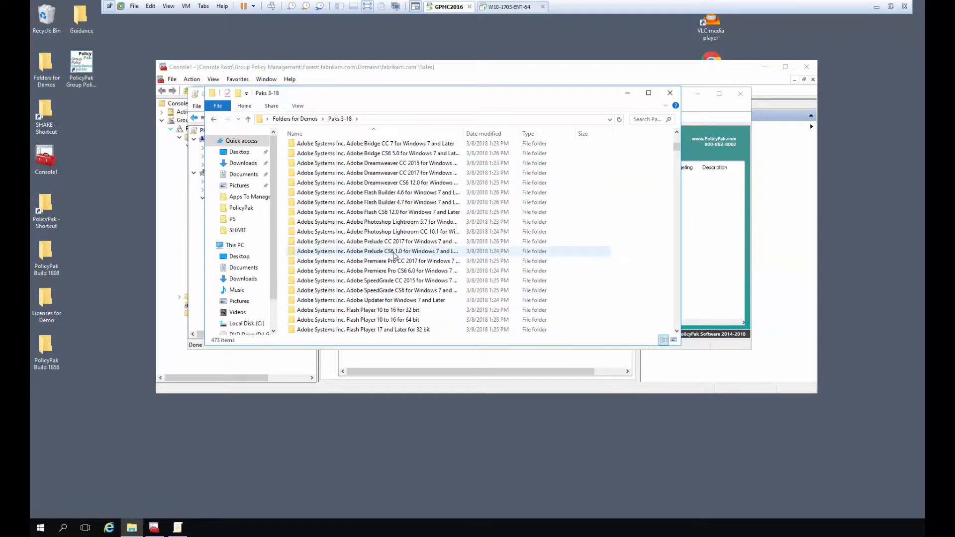
{"action": "scroll", "coordinate": [393, 255], "scroll_direction": "up", "scroll_amount": 3}
{"action": "double_click", "coordinate": [393, 173]}
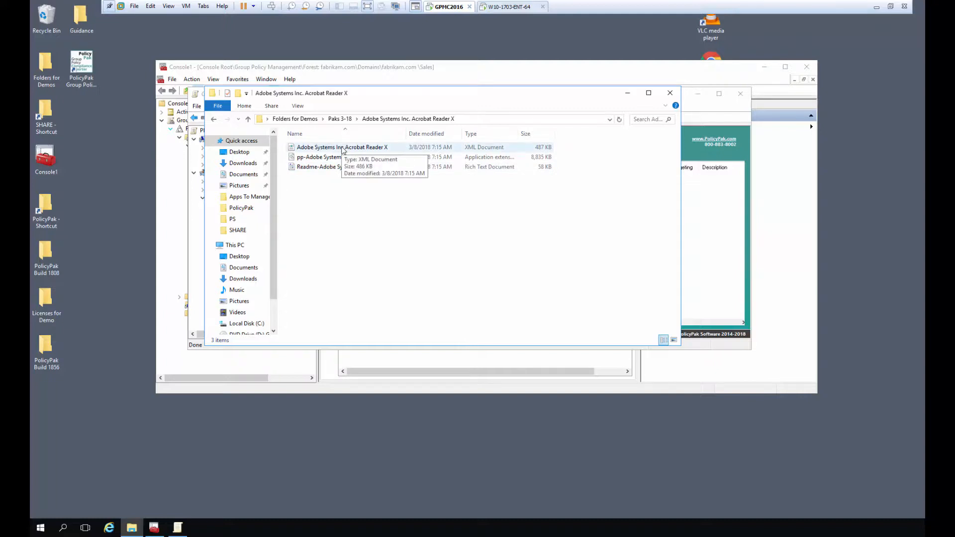
Step: Select the pp-Adobe Systems Inc Acrobat Reader X.dll file and view its file details
{"action": "left_click", "coordinate": [346, 157]}
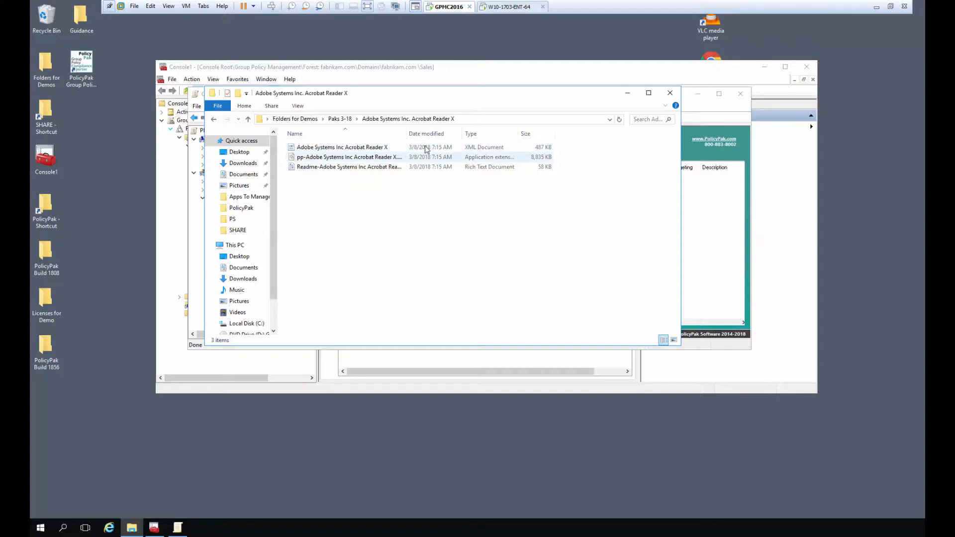
{"action": "left_click", "coordinate": [358, 158]}
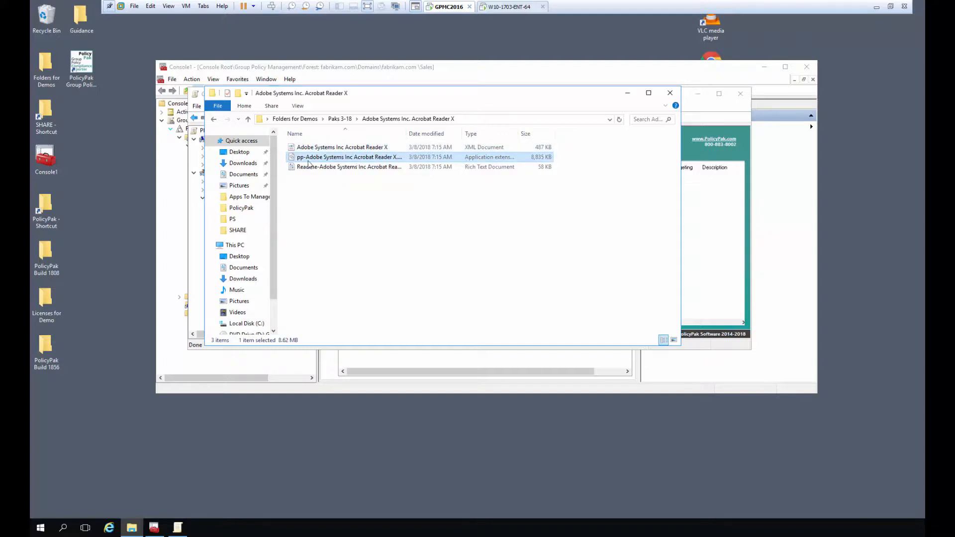
{"action": "mouse_move", "coordinate": [349, 159]}
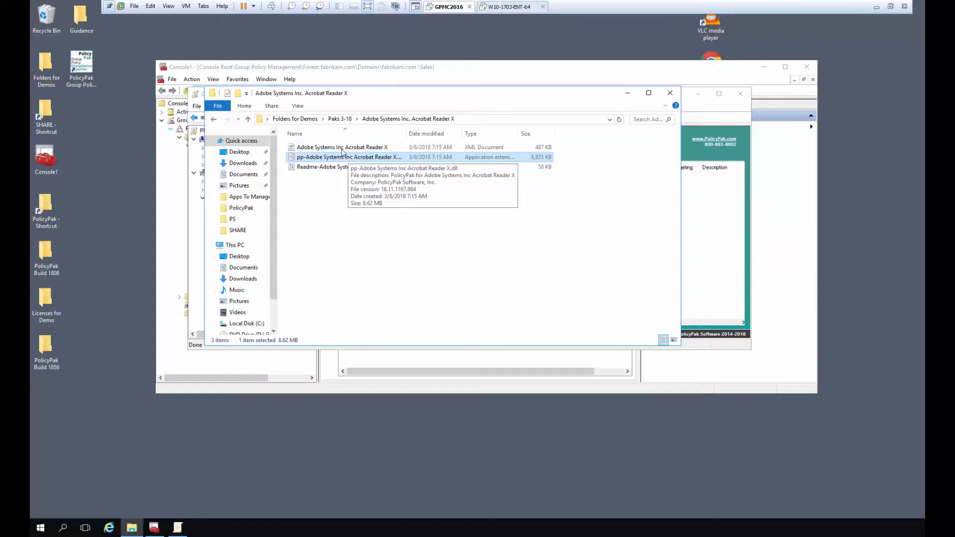
Step: Open the PolicyPak desktop shortcut, return to the root of C:, and go into the Windows\SYSVOL folder
{"action": "double_click", "coordinate": [46, 205]}
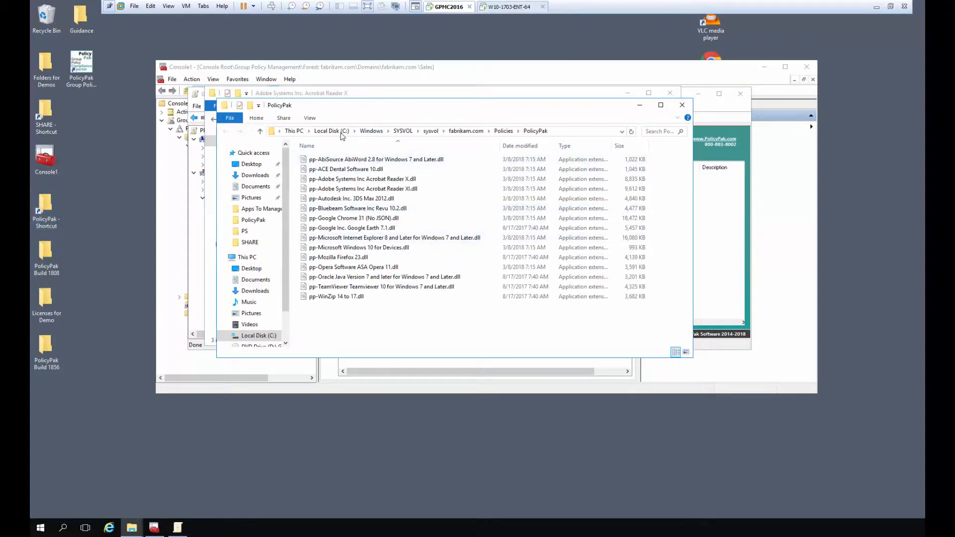
{"action": "left_click", "coordinate": [331, 131]}
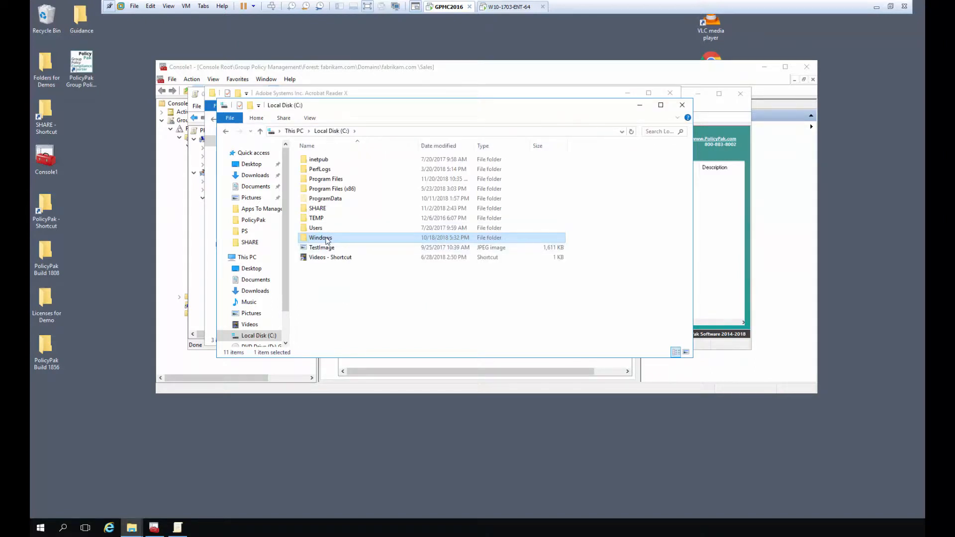
{"action": "double_click", "coordinate": [324, 238]}
{"action": "scroll", "coordinate": [333, 238], "scroll_direction": "down", "scroll_amount": 11}
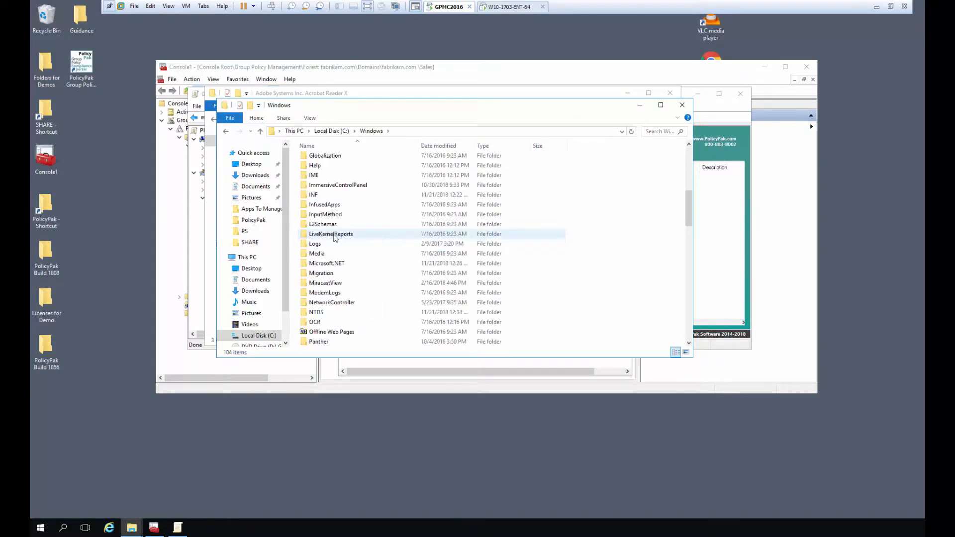
{"action": "scroll", "coordinate": [336, 274], "scroll_direction": "down", "scroll_amount": 8}
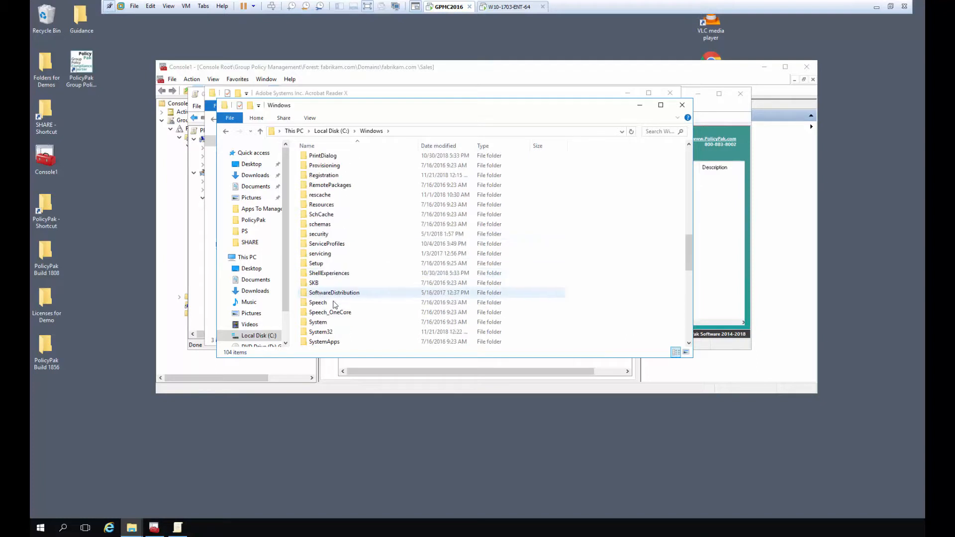
{"action": "double_click", "coordinate": [326, 274]}
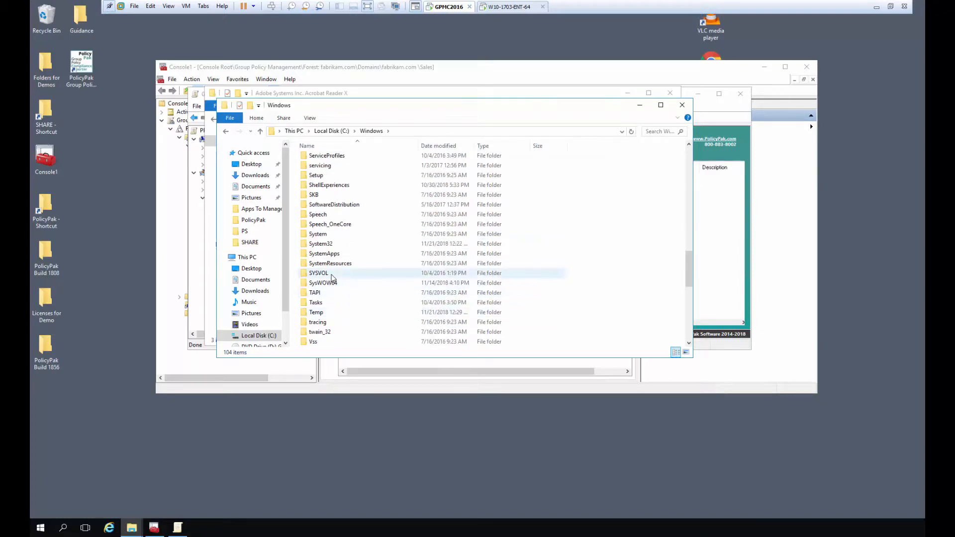
Step: Continue into sysvol\fabrikam.com\Policies\PolicyPak and move the folder window to uncover the Group Policy editor
{"action": "left_click", "coordinate": [321, 191]}
{"action": "double_click", "coordinate": [321, 191]}
{"action": "double_click", "coordinate": [323, 160]}
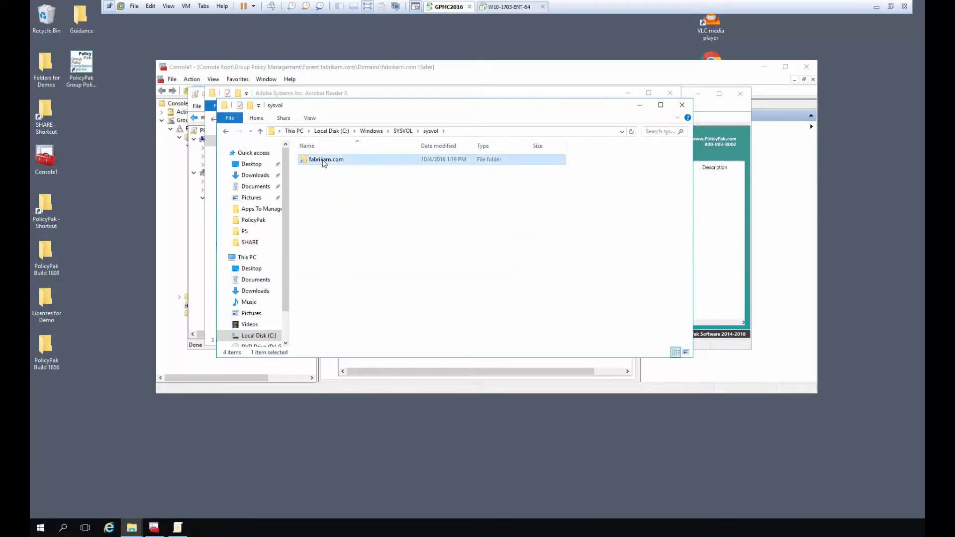
{"action": "double_click", "coordinate": [323, 161]}
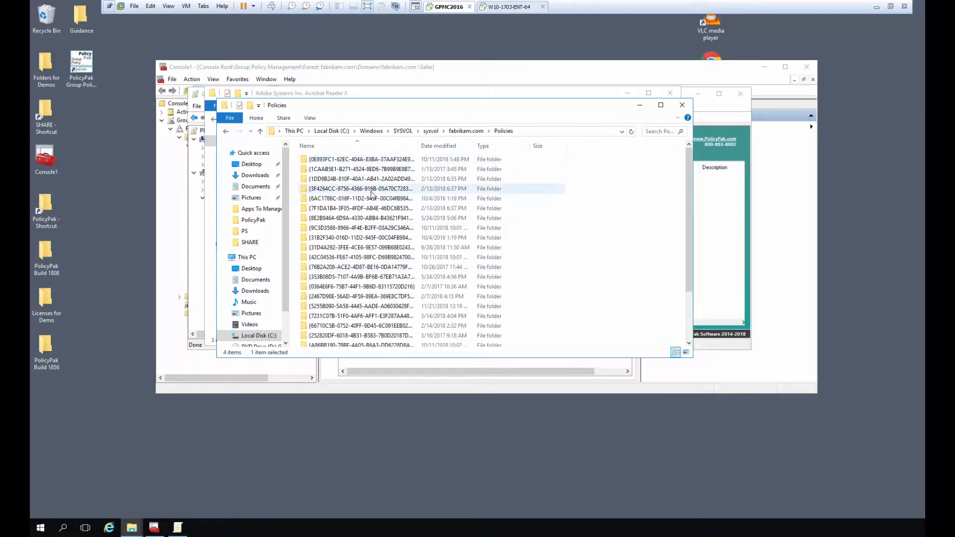
{"action": "scroll", "coordinate": [378, 244], "scroll_direction": "down", "scroll_amount": 2}
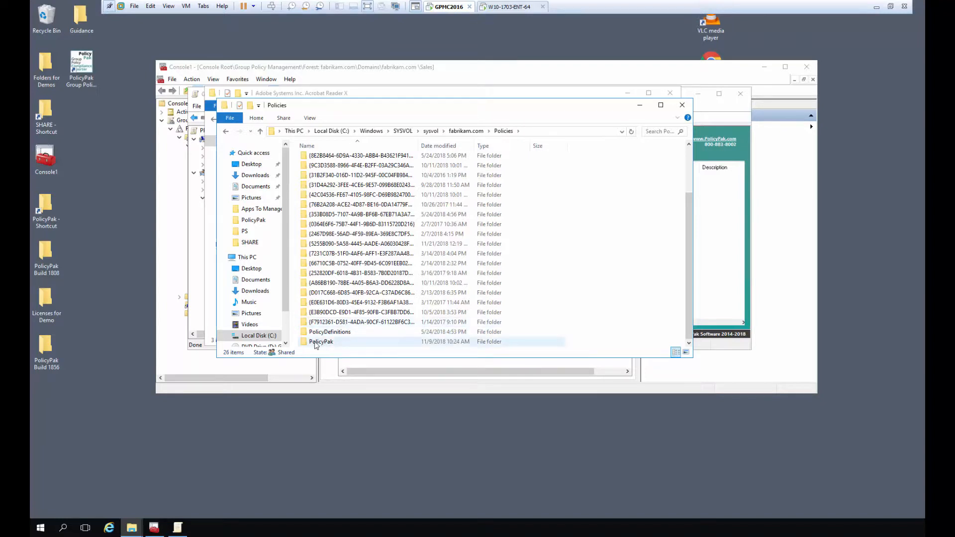
{"action": "mouse_move", "coordinate": [314, 345]}
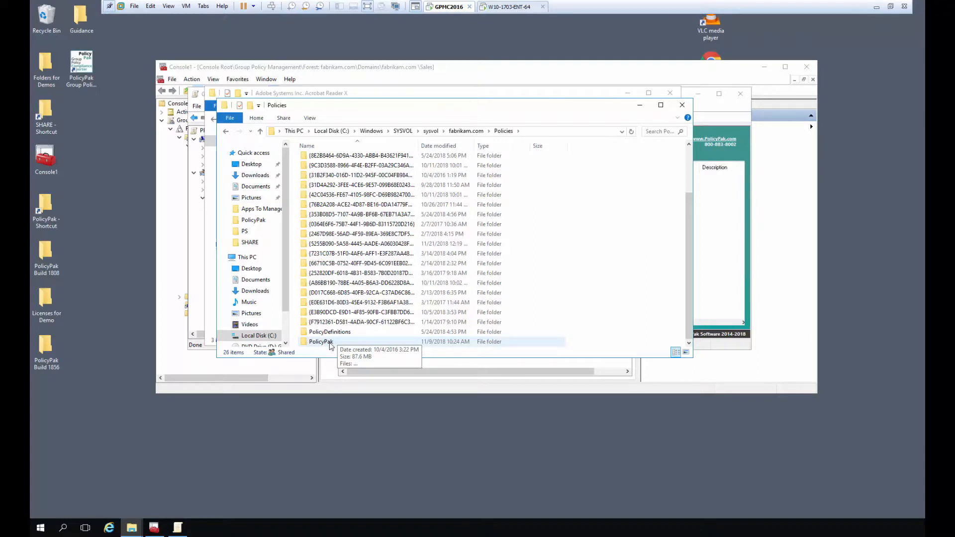
{"action": "double_click", "coordinate": [321, 343]}
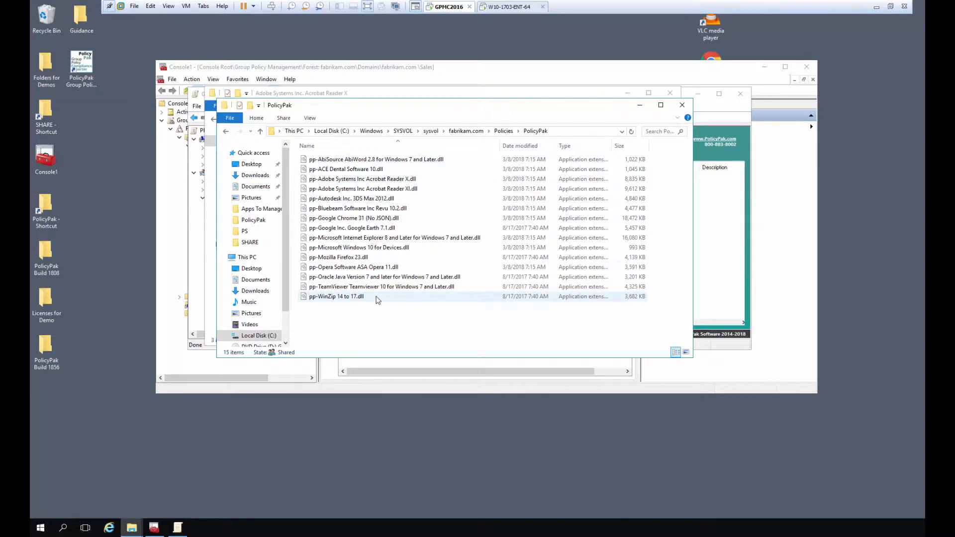
{"action": "left_click_drag", "start_coordinate": [414, 105], "coordinate": [277, 82]}
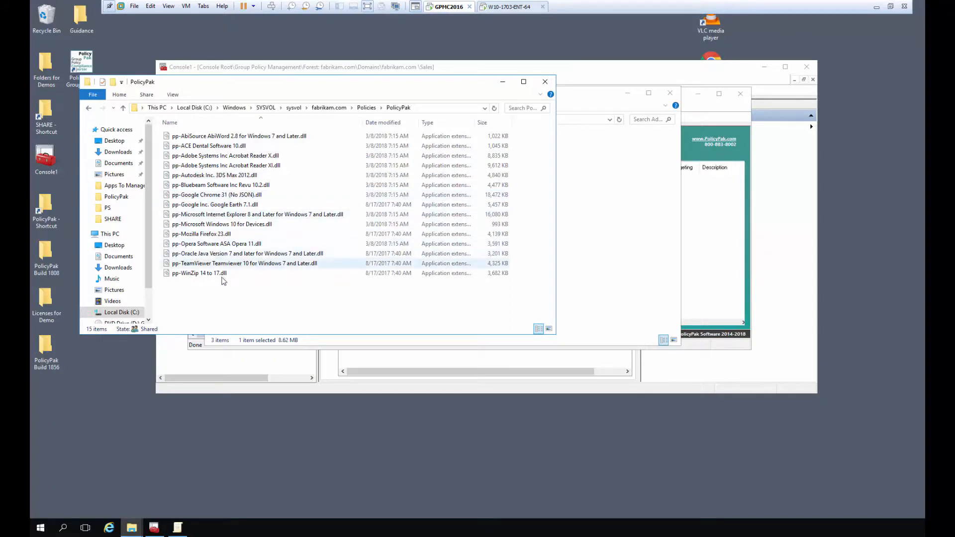
Step: Return to the Group Policy editor and compare its available new applications with the DLLs in the PolicyPak folder
{"action": "left_click", "coordinate": [703, 217]}
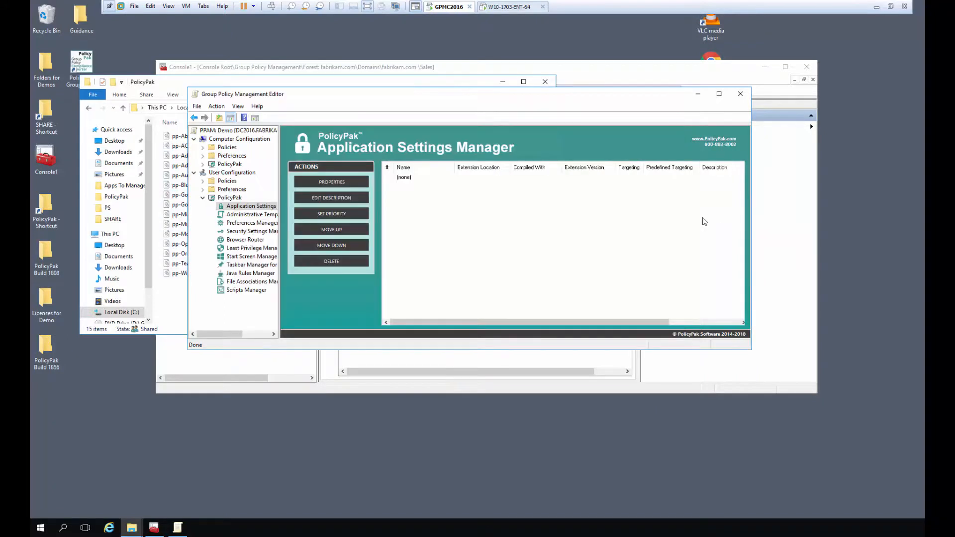
{"action": "right_click", "coordinate": [441, 199]}
{"action": "mouse_move", "coordinate": [453, 204]}
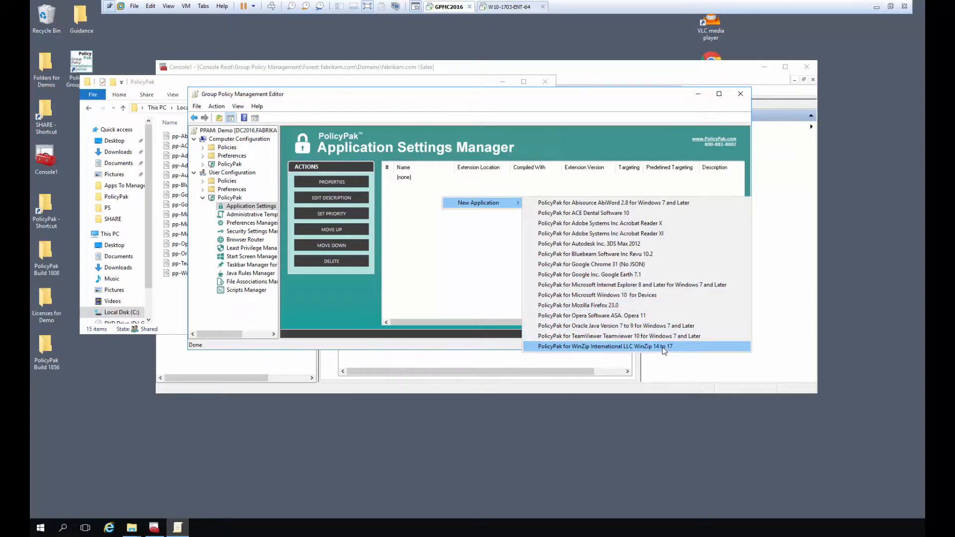
{"action": "left_click", "coordinate": [468, 285]}
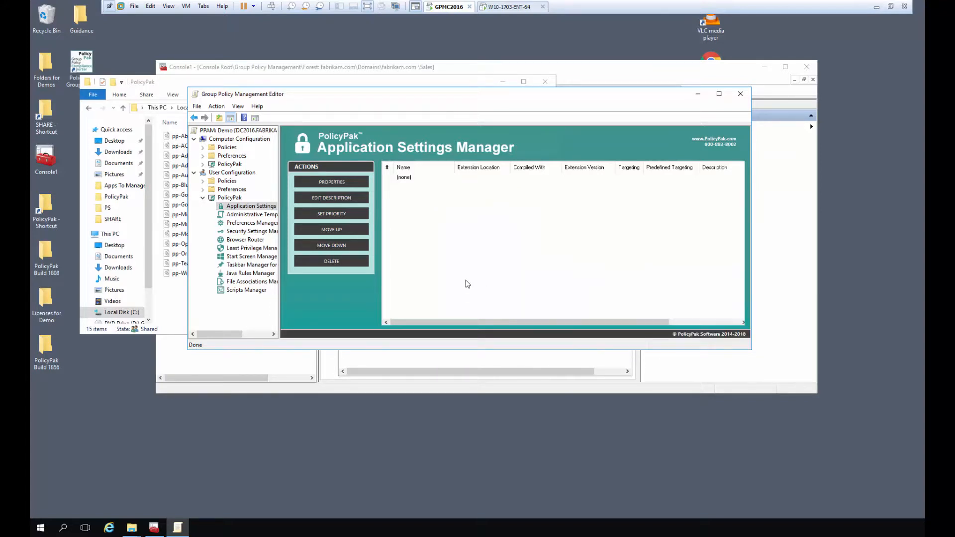
{"action": "right_click", "coordinate": [494, 193]}
{"action": "mouse_move", "coordinate": [506, 200]}
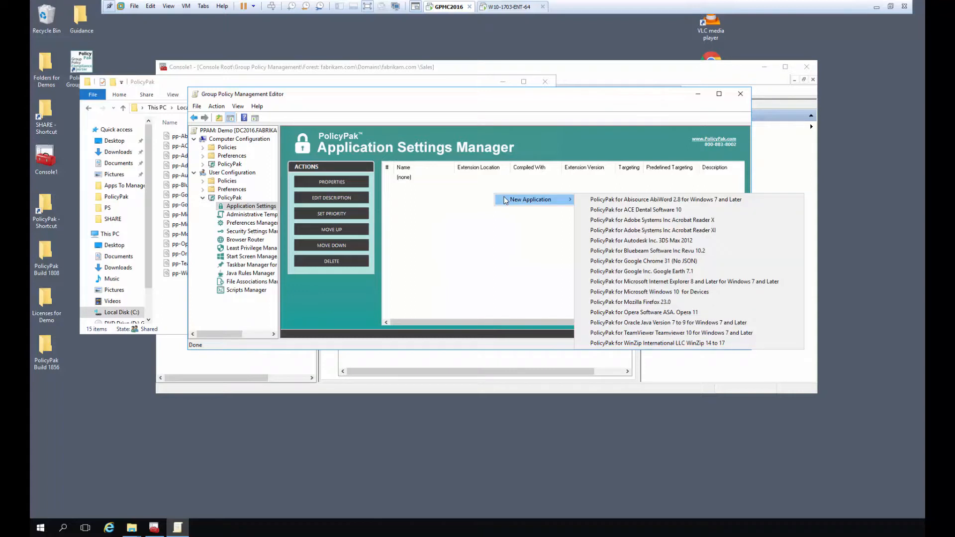
Step: Bring up the Adobe Acrobat Reader X folder window, go back to Paks 3-18, and open the Attachmate Extra Xtreme 9.2 folder
{"action": "left_click", "coordinate": [319, 78]}
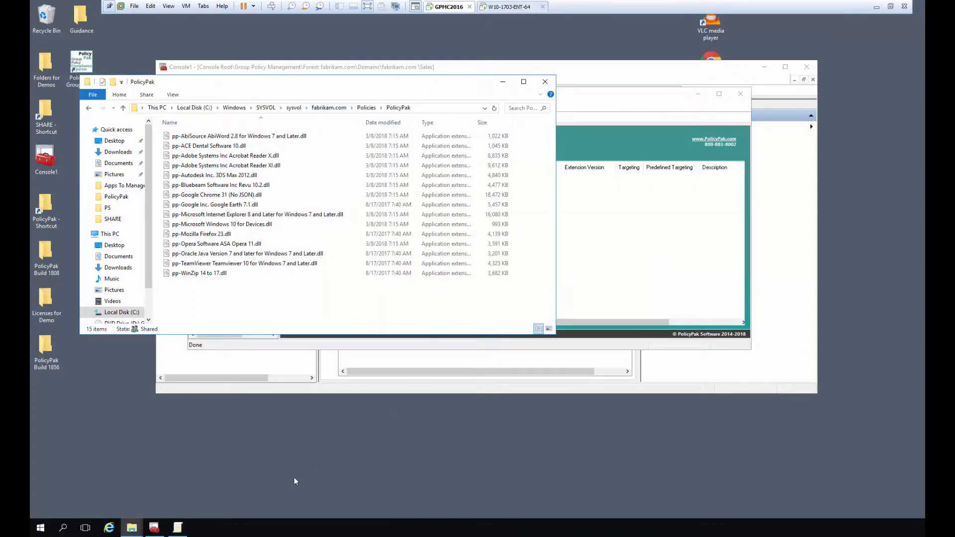
{"action": "mouse_move", "coordinate": [133, 530]}
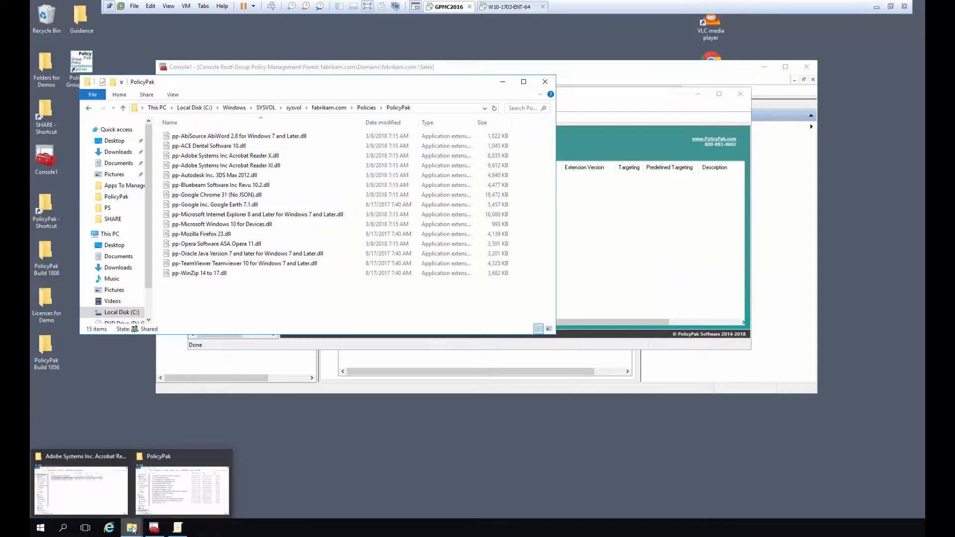
{"action": "left_click", "coordinate": [81, 490]}
{"action": "left_click", "coordinate": [215, 121]}
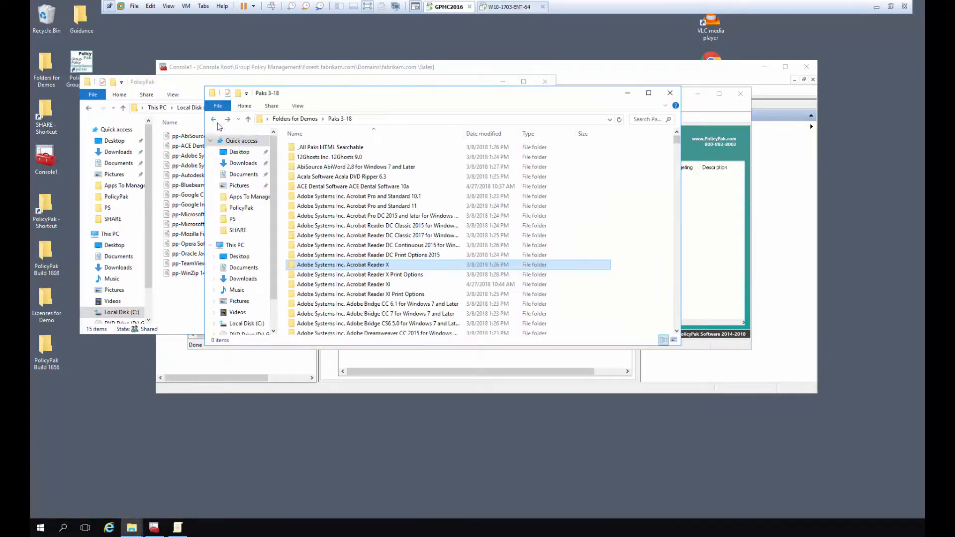
{"action": "scroll", "coordinate": [423, 200], "scroll_direction": "down", "scroll_amount": 15}
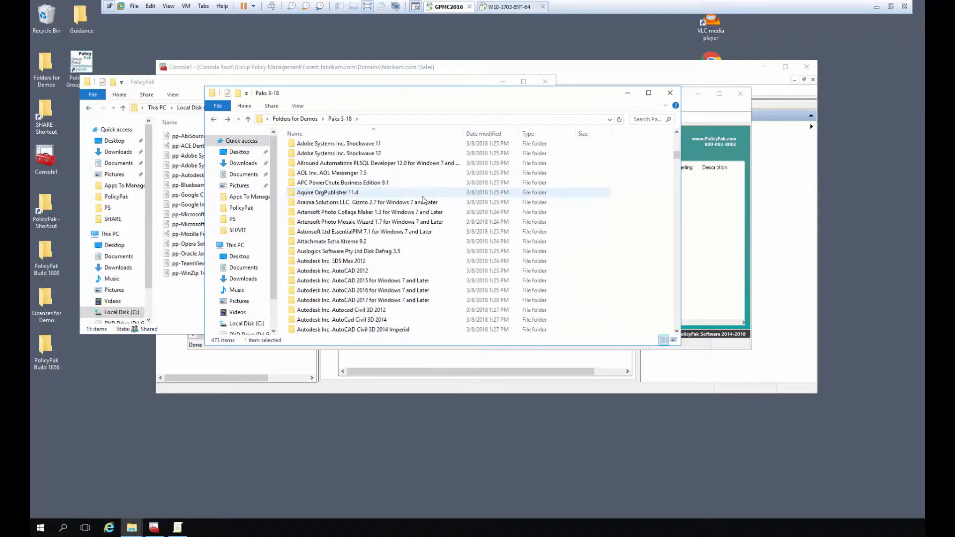
{"action": "scroll", "coordinate": [423, 200], "scroll_direction": "down", "scroll_amount": 1}
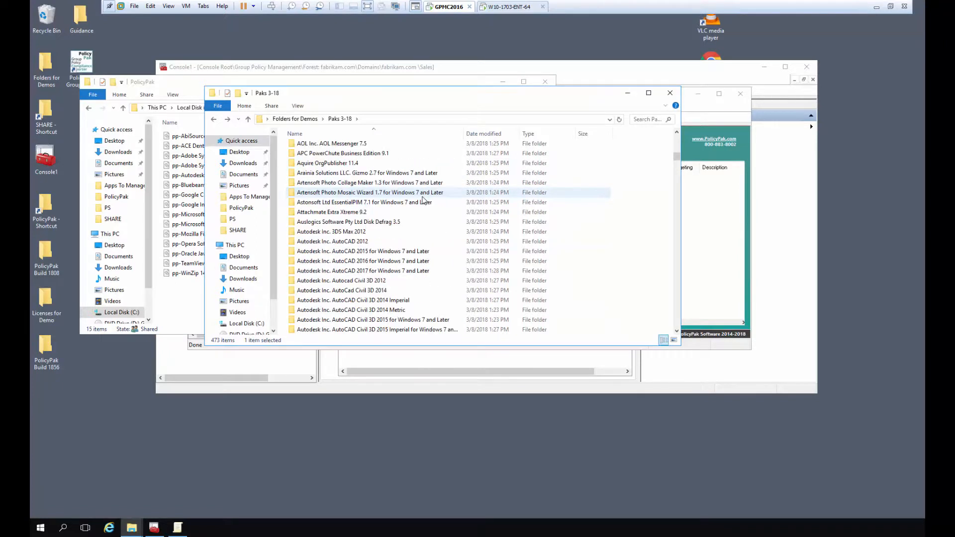
{"action": "double_click", "coordinate": [372, 214]}
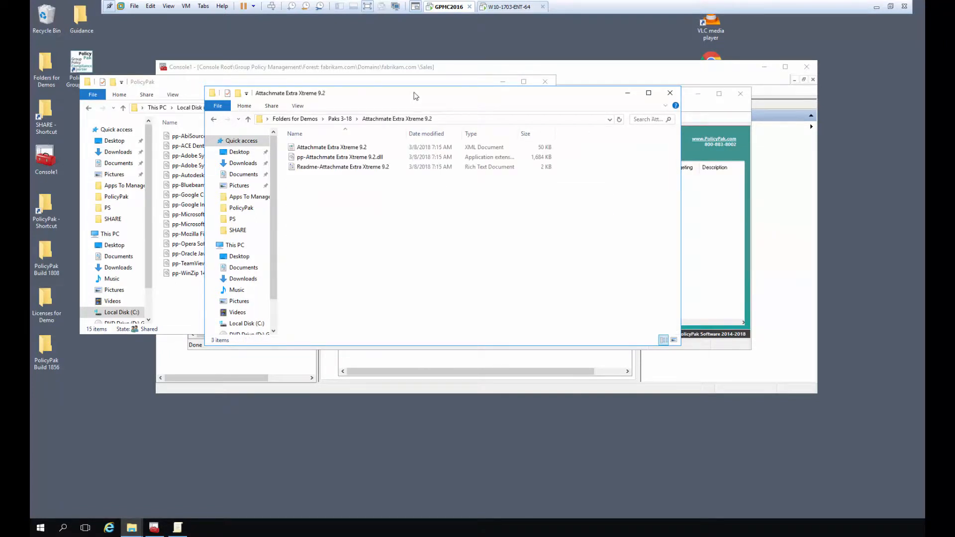
Step: Place the pak folder beside the SYSVOL PolicyPak folder and copy pp-Attachmate Extra Xtreme 9.2.dll into PolicyPak
{"action": "left_click_drag", "start_coordinate": [399, 93], "coordinate": [591, 101]}
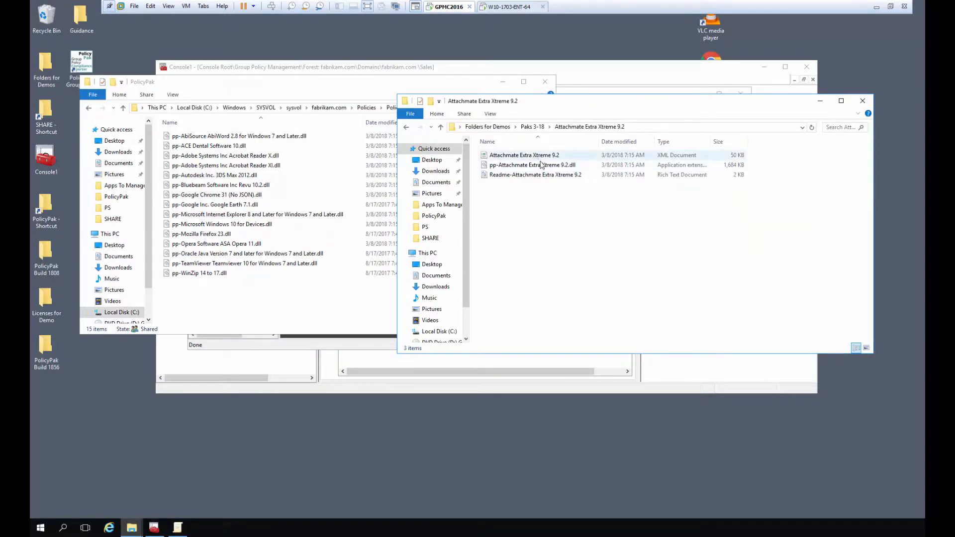
{"action": "left_click_drag", "start_coordinate": [542, 165], "coordinate": [217, 309]}
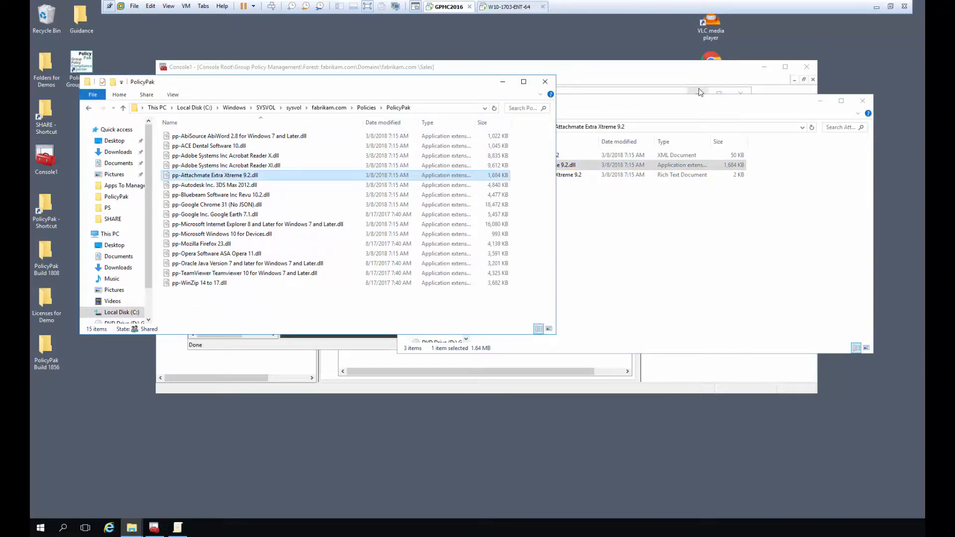
Step: Return to the Group Policy Management Editor and re-scan Application Settings Manager for available applications
{"action": "left_click", "coordinate": [694, 70]}
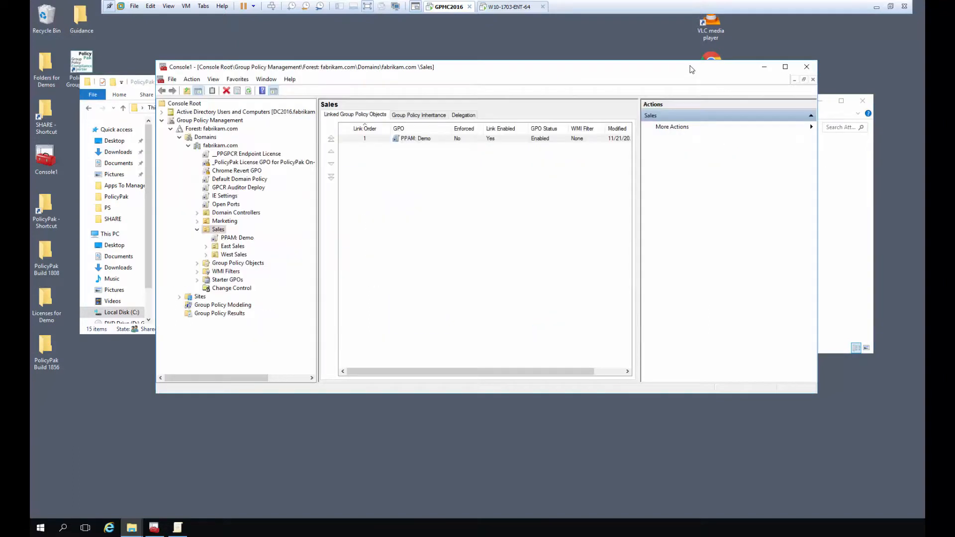
{"action": "left_click", "coordinate": [177, 528]}
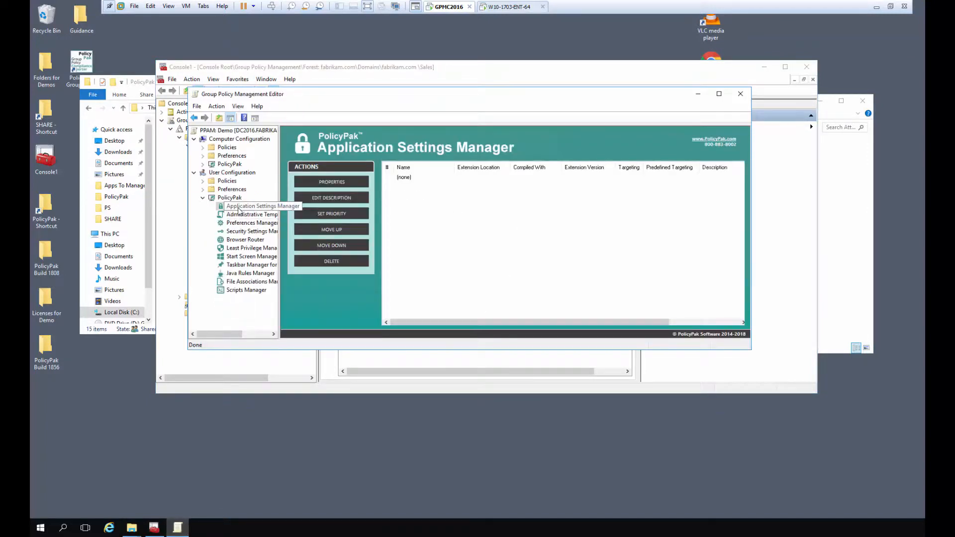
{"action": "right_click", "coordinate": [240, 208]}
{"action": "mouse_move", "coordinate": [261, 216]}
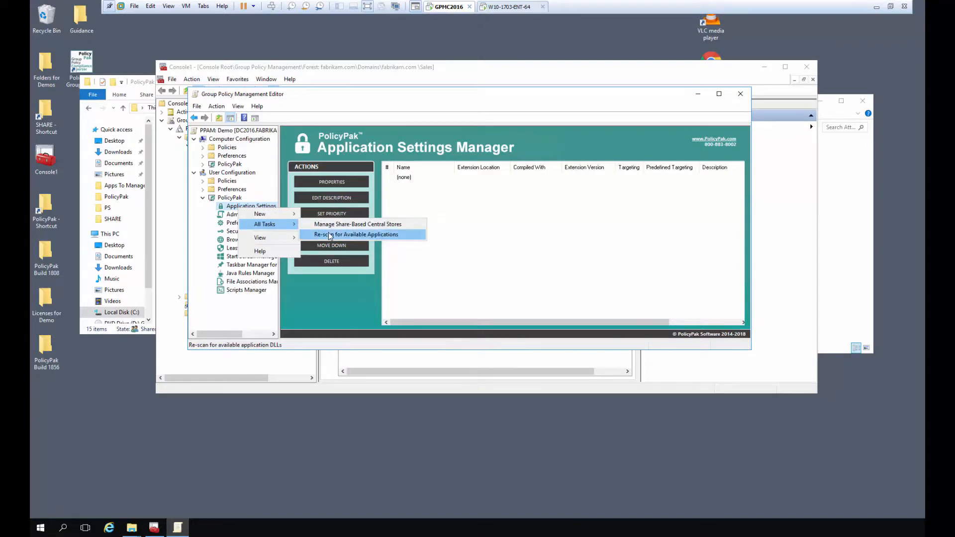
{"action": "left_click", "coordinate": [329, 234]}
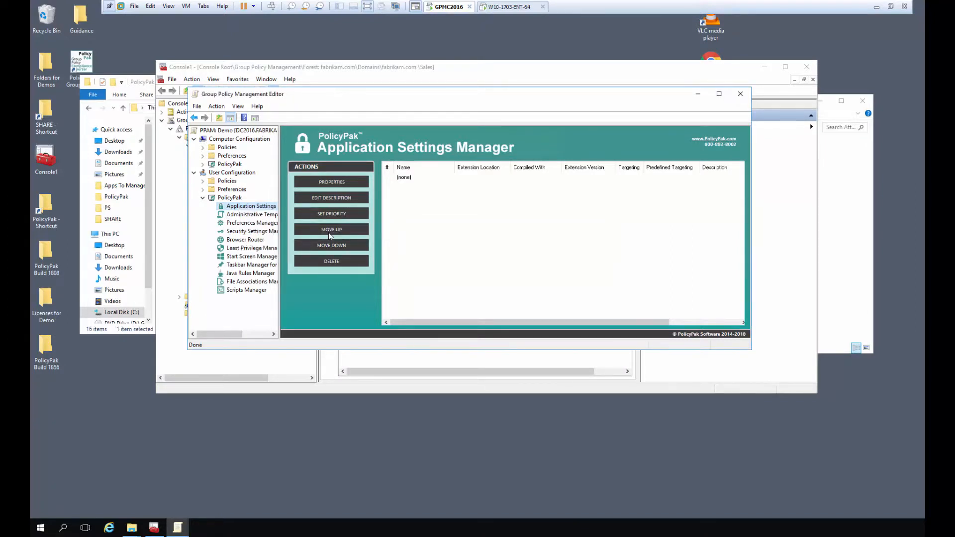
Step: Check the list of available new applications for the Attachmate Extra Xtreme 9.2 pak without adding any
{"action": "right_click", "coordinate": [436, 214]}
{"action": "mouse_move", "coordinate": [441, 219]}
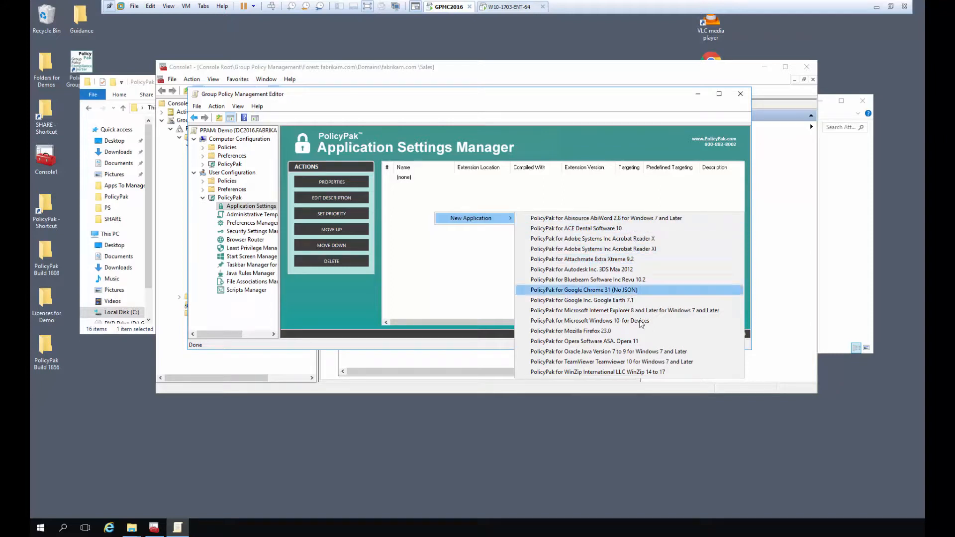
{"action": "left_click", "coordinate": [549, 238]}
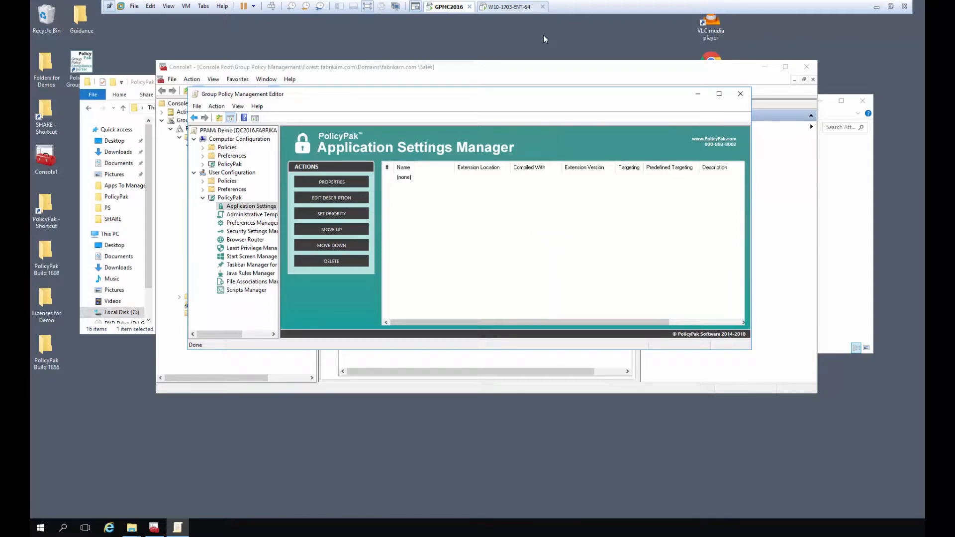
Step: Switch to the W10-1703-ENT-64 machine, launch WinZip, and open its configuration dialog
{"action": "left_click", "coordinate": [510, 7]}
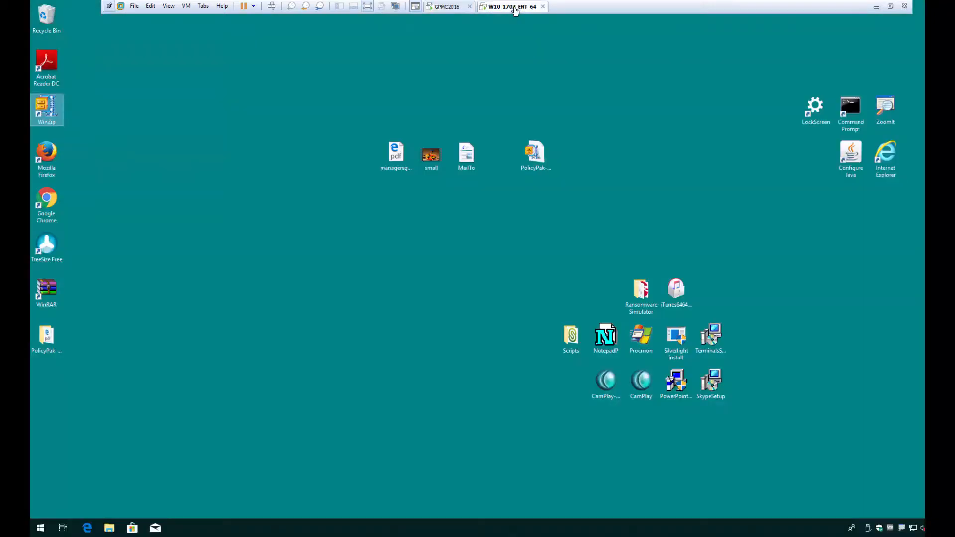
{"action": "double_click", "coordinate": [50, 111]}
{"action": "left_click", "coordinate": [245, 142]}
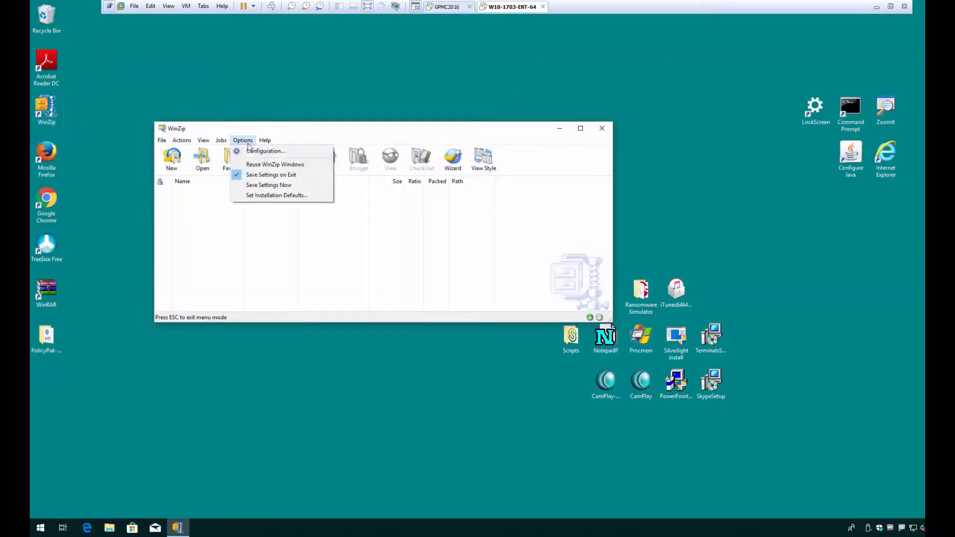
{"action": "left_click", "coordinate": [256, 151]}
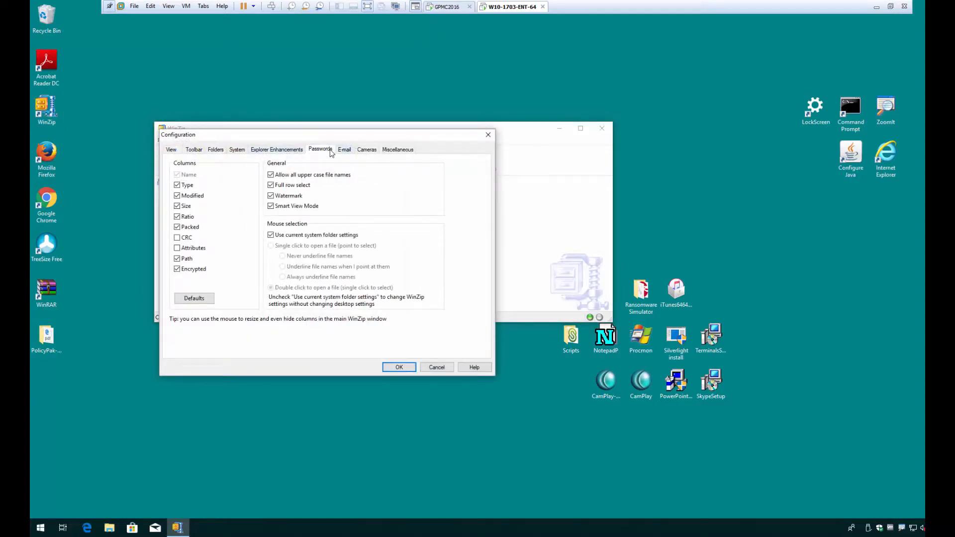
Step: Review WinZip's Passwords, Cameras, E-mail, Explorer Enhancements and Miscellaneous settings, then accept the configuration and close WinZip
{"action": "left_click", "coordinate": [331, 152]}
{"action": "left_click", "coordinate": [363, 150]}
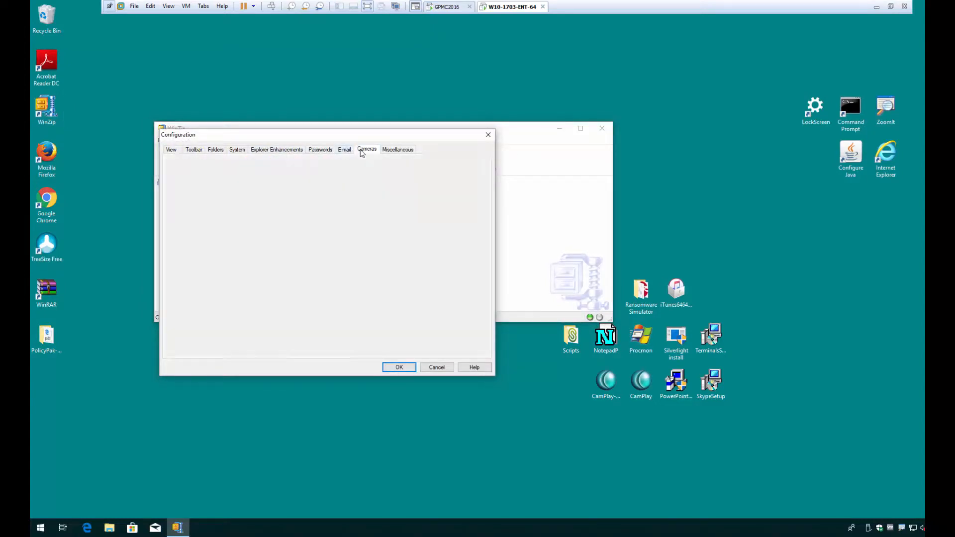
{"action": "left_click", "coordinate": [346, 150]}
{"action": "left_click", "coordinate": [329, 152]}
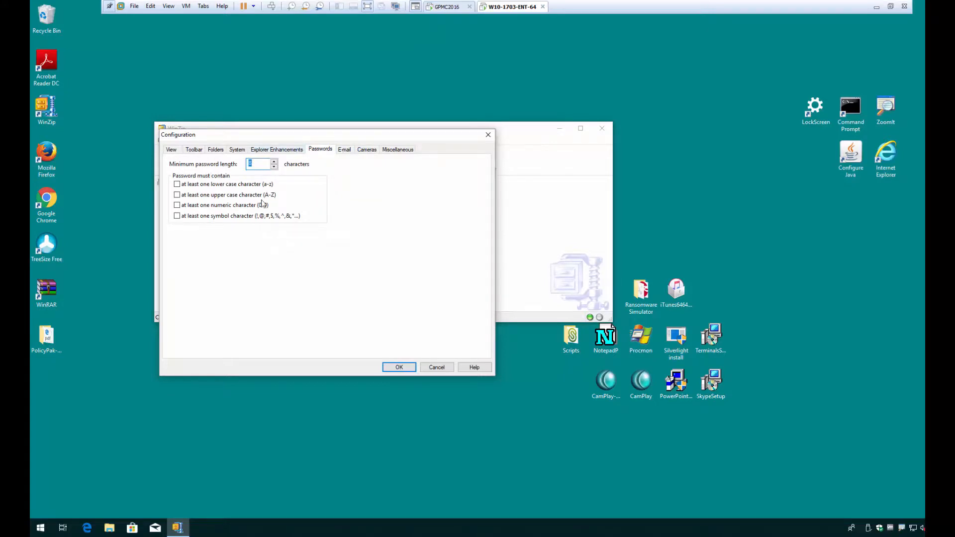
{"action": "left_click", "coordinate": [278, 150]}
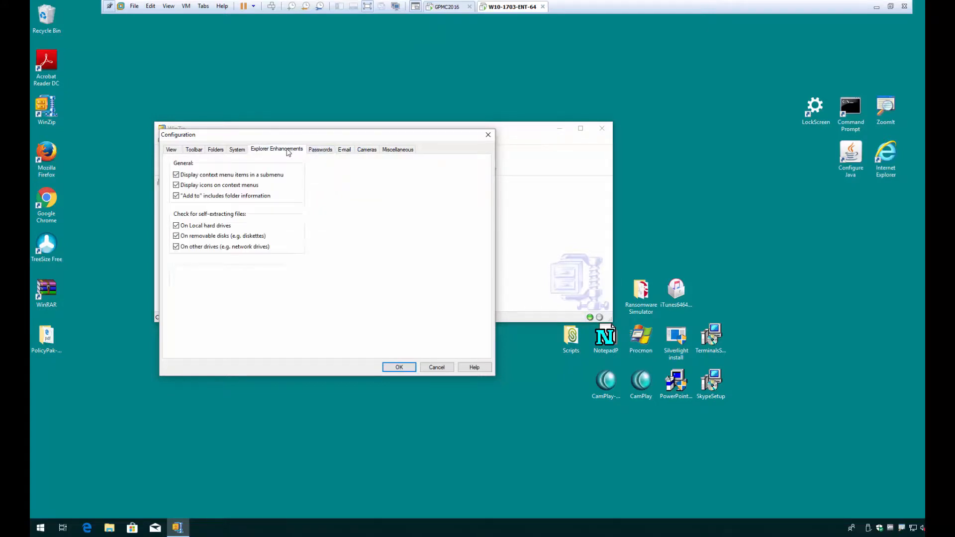
{"action": "left_click", "coordinate": [319, 149]}
{"action": "left_click", "coordinate": [398, 150]}
{"action": "left_click", "coordinate": [331, 149]}
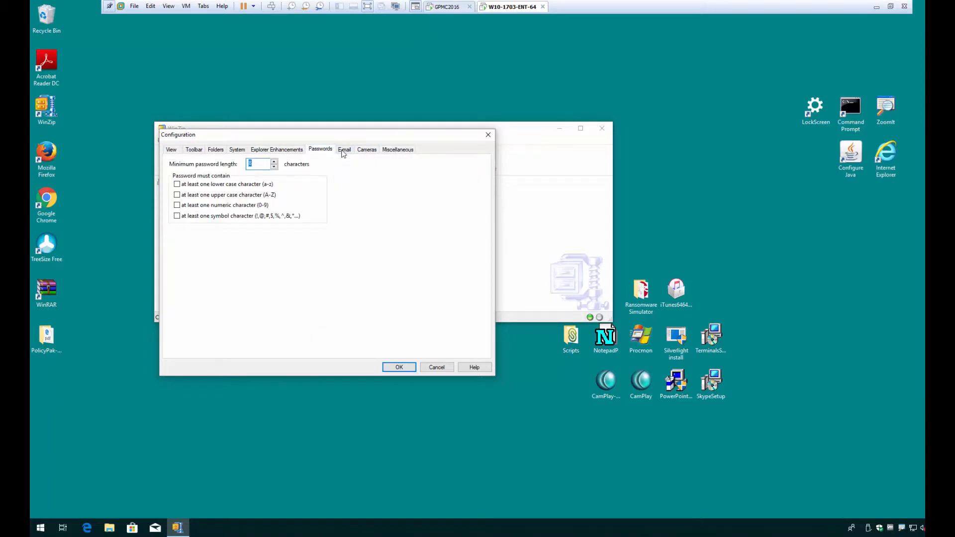
{"action": "left_click", "coordinate": [344, 150]}
{"action": "left_click", "coordinate": [406, 369]}
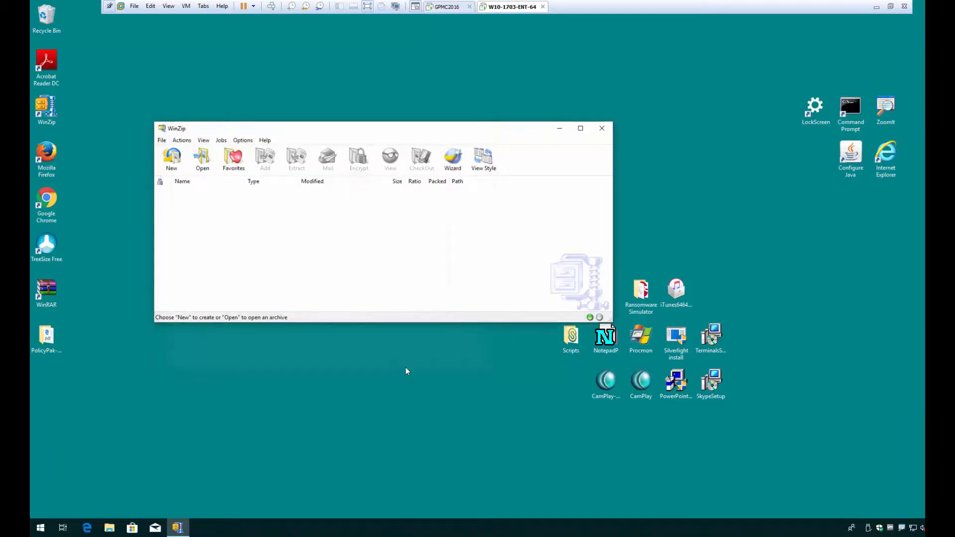
{"action": "left_click", "coordinate": [602, 129]}
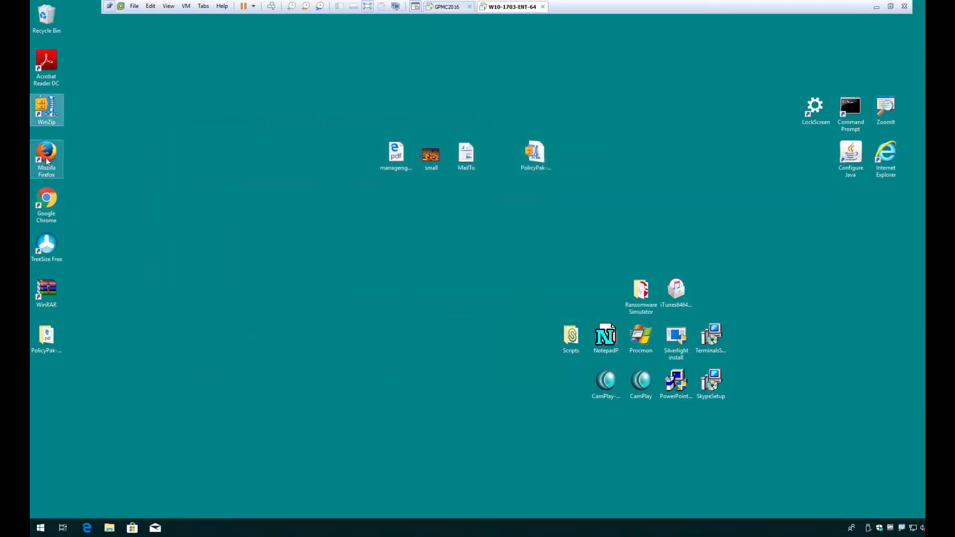
Step: Launch Mozilla Firefox, look over its main menu options, and close the browser
{"action": "double_click", "coordinate": [47, 161]}
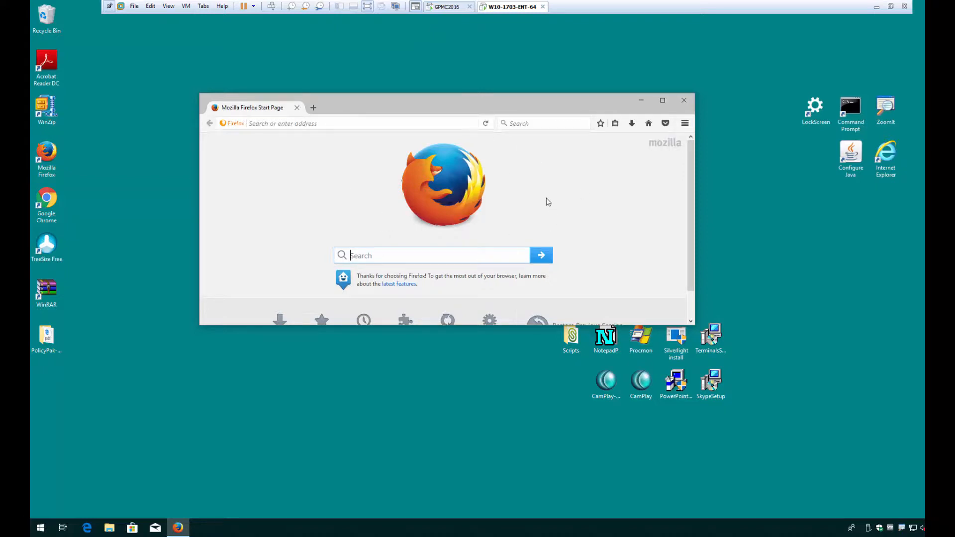
{"action": "left_click", "coordinate": [686, 122]}
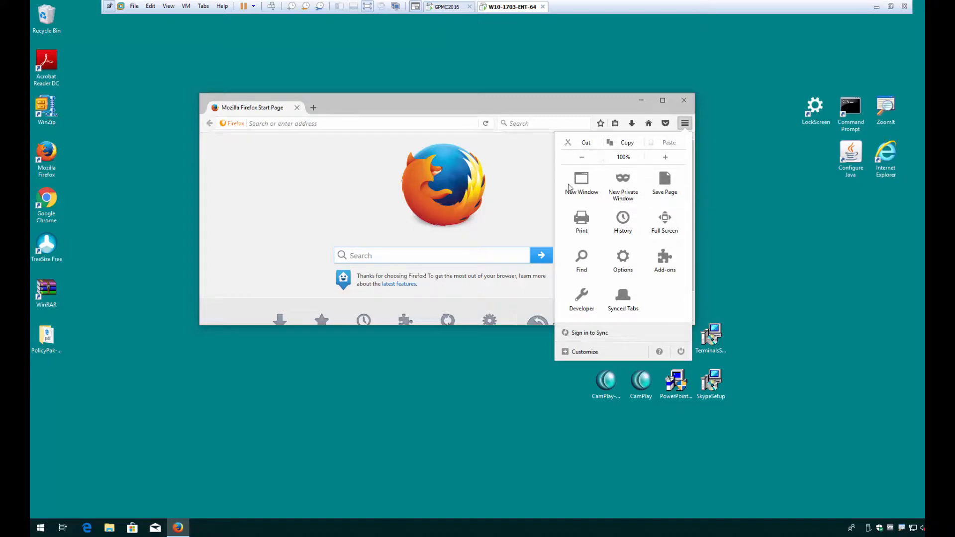
{"action": "left_click", "coordinate": [534, 215]}
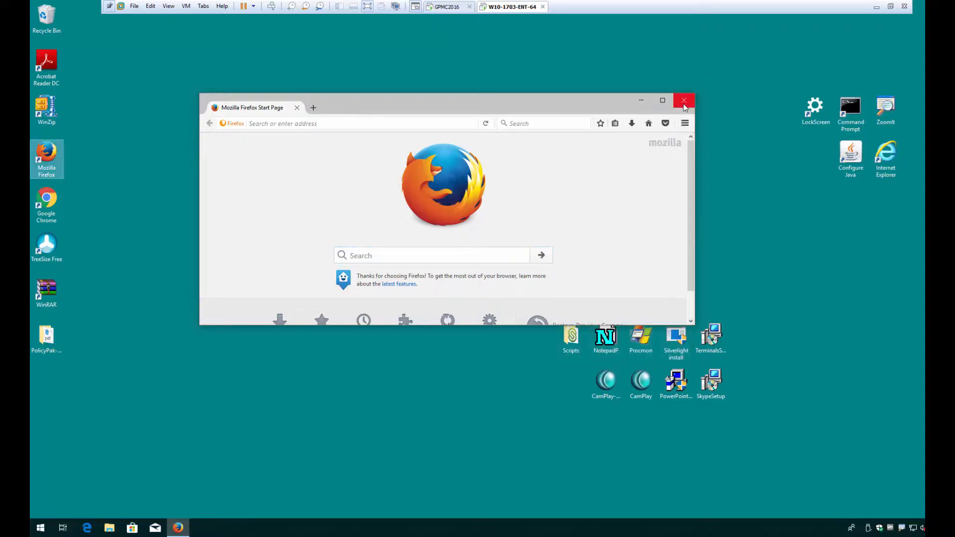
{"action": "left_click", "coordinate": [685, 100]}
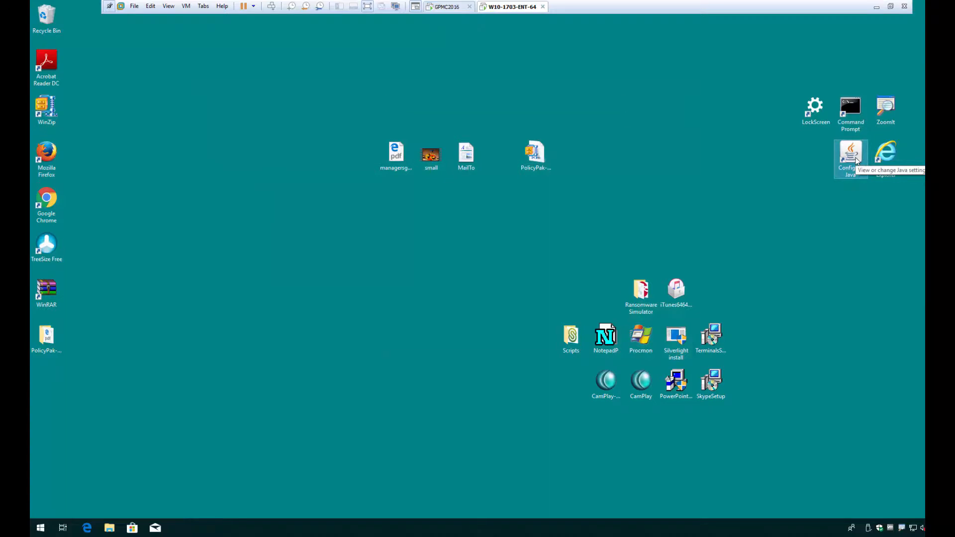
Step: Open Java's configuration, view its update settings, and set the security level to Very High
{"action": "double_click", "coordinate": [851, 154]}
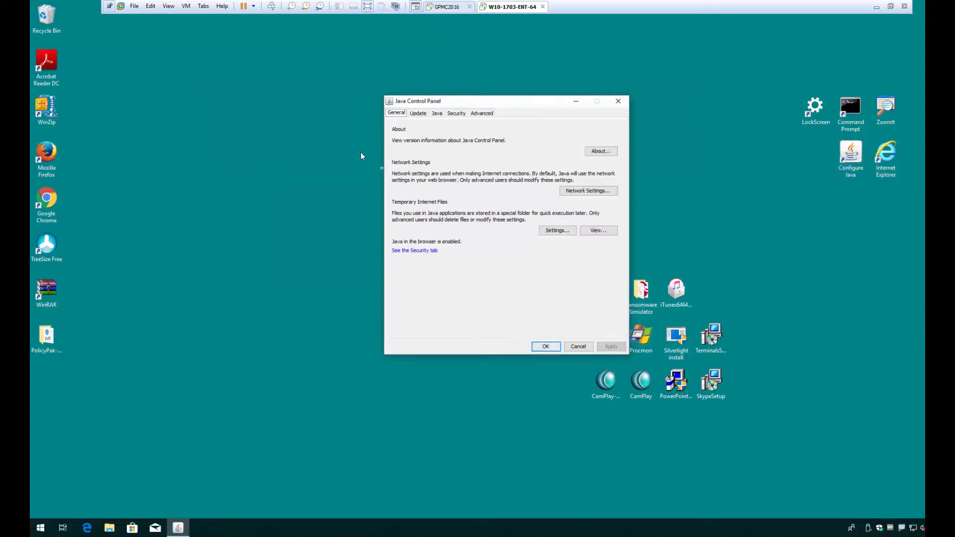
{"action": "left_click", "coordinate": [417, 115]}
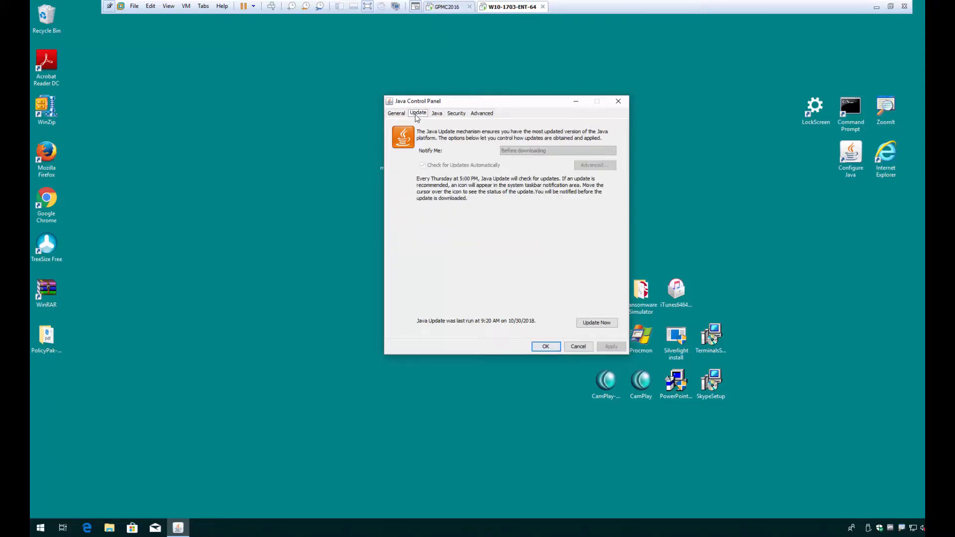
{"action": "left_click", "coordinate": [456, 115]}
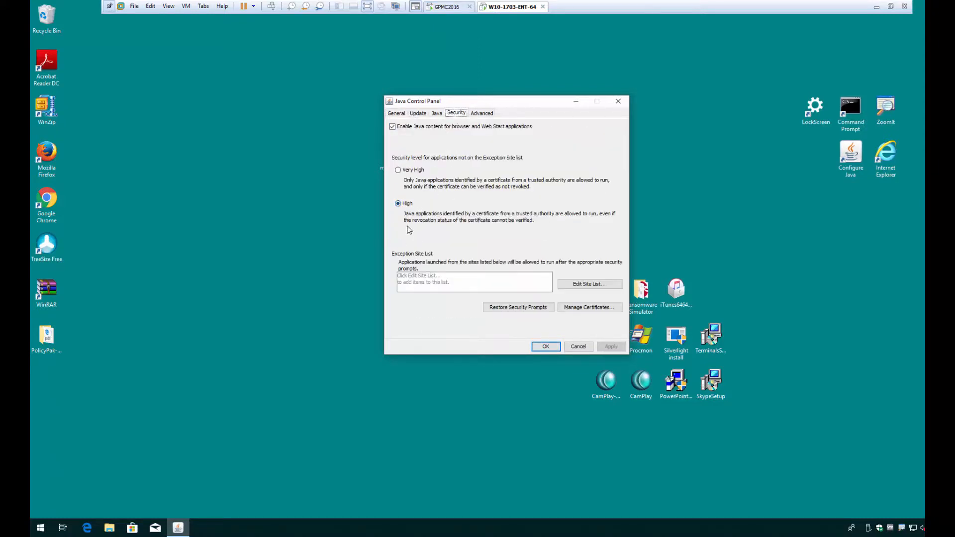
{"action": "left_click", "coordinate": [399, 171]}
{"action": "left_click", "coordinate": [558, 347]}
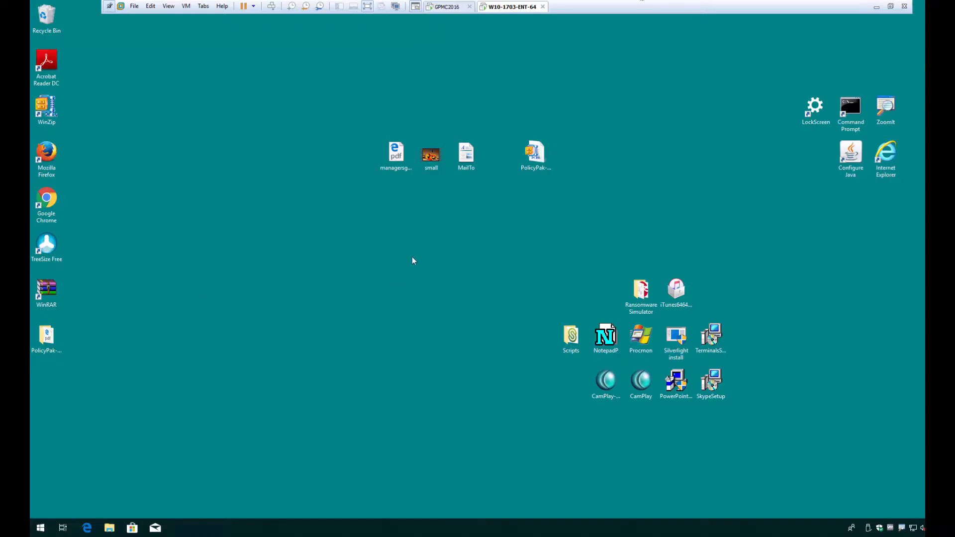
Step: Switch back to the GPMC2016 machine, add PolicyPak for WinZip International LLC WinZip 14 to 17, and open the new entry's settings
{"action": "left_click", "coordinate": [444, 7]}
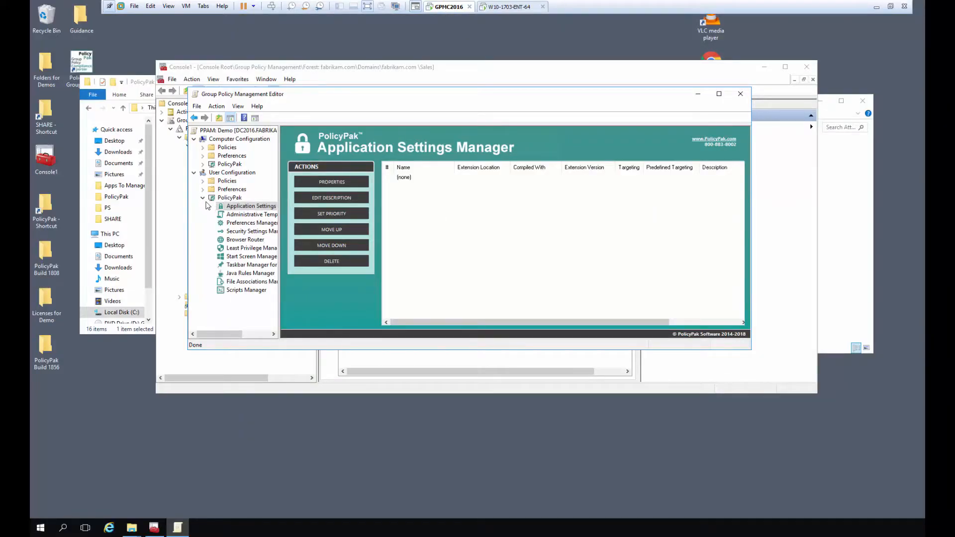
{"action": "right_click", "coordinate": [411, 197]}
{"action": "mouse_move", "coordinate": [421, 200]}
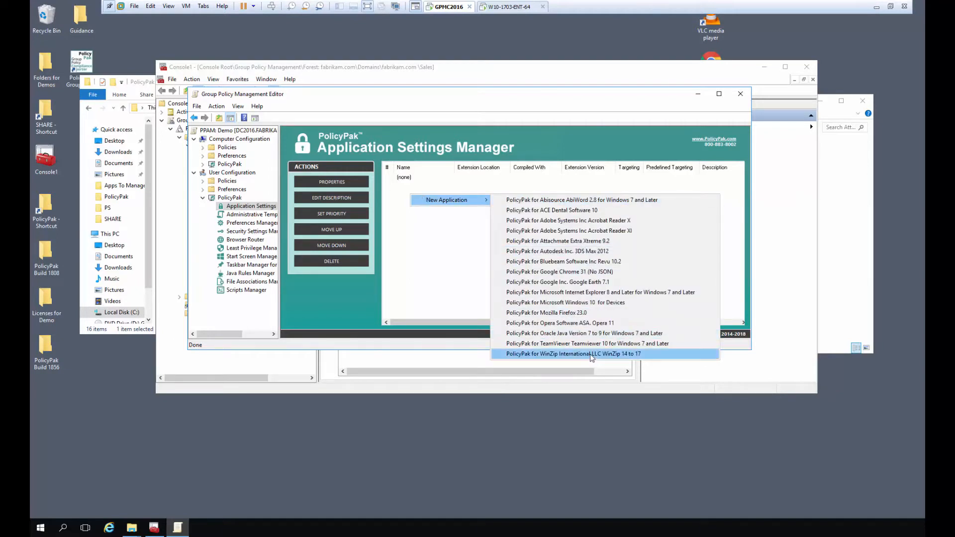
{"action": "left_click", "coordinate": [590, 354]}
{"action": "left_click", "coordinate": [425, 178]}
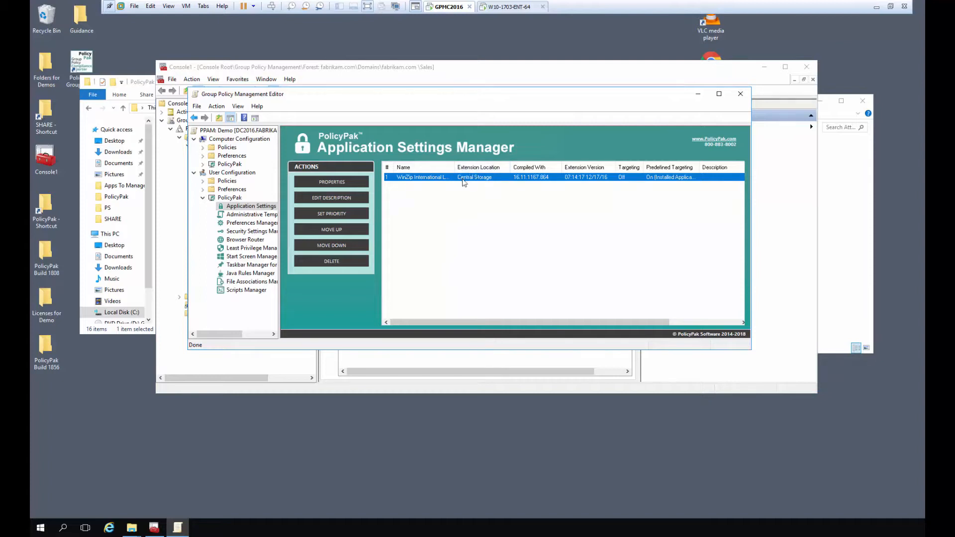
{"action": "double_click", "coordinate": [435, 178]}
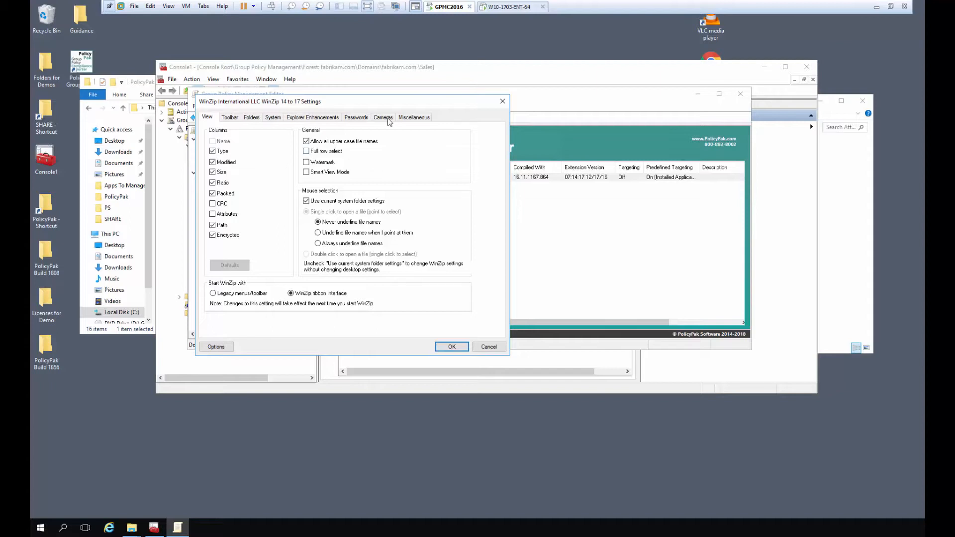
Step: Set WinZip's minimum password length to 11 characters and require at least one lower case, upper case, numeric and symbol character
{"action": "left_click", "coordinate": [360, 119]}
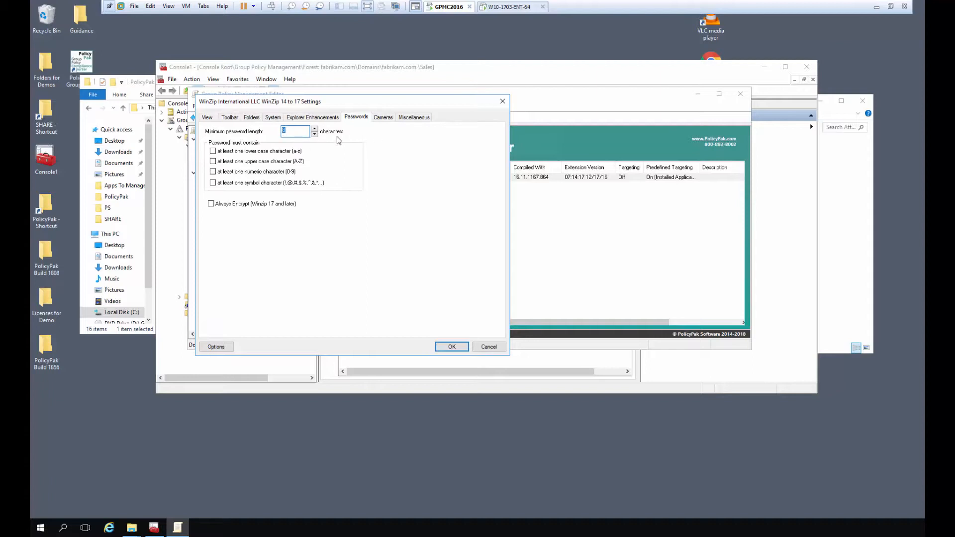
{"action": "type", "text": "11"}
{"action": "left_click", "coordinate": [213, 152]}
{"action": "left_click", "coordinate": [213, 161]}
{"action": "left_click", "coordinate": [213, 172]}
{"action": "left_click", "coordinate": [213, 182]}
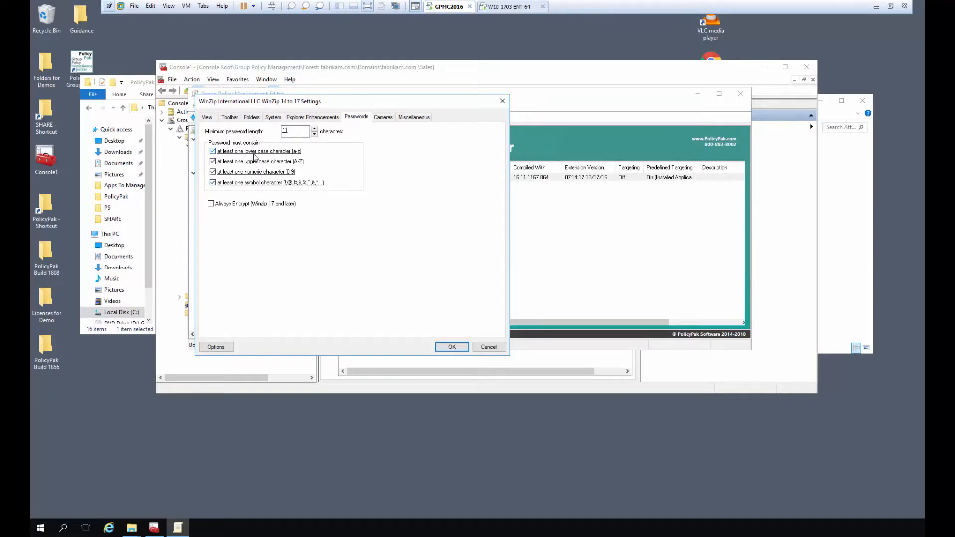
{"action": "left_click", "coordinate": [213, 183]}
Step: Perform ACL Lockdown on the minimum password length setting and hide the numeric character control in the target application
{"action": "right_click", "coordinate": [293, 130]}
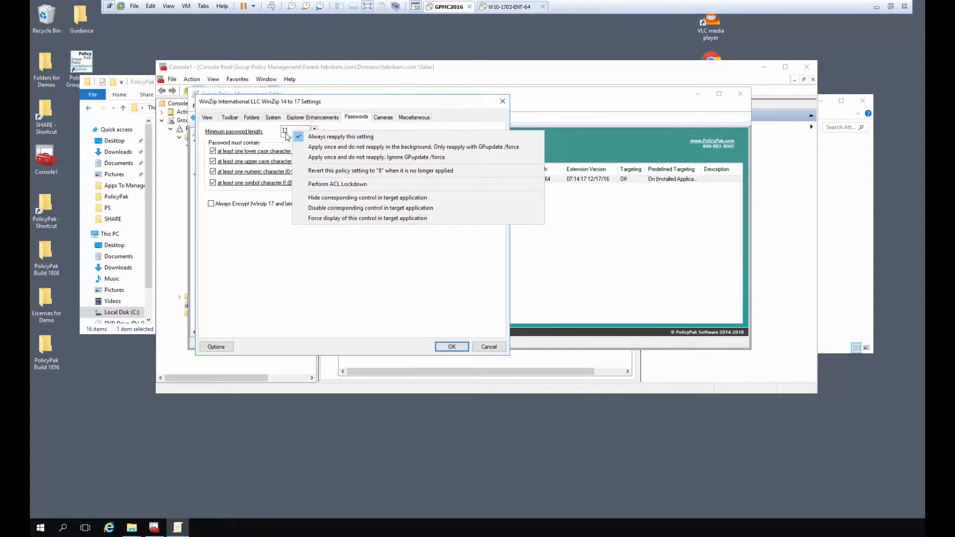
{"action": "left_click", "coordinate": [345, 185]}
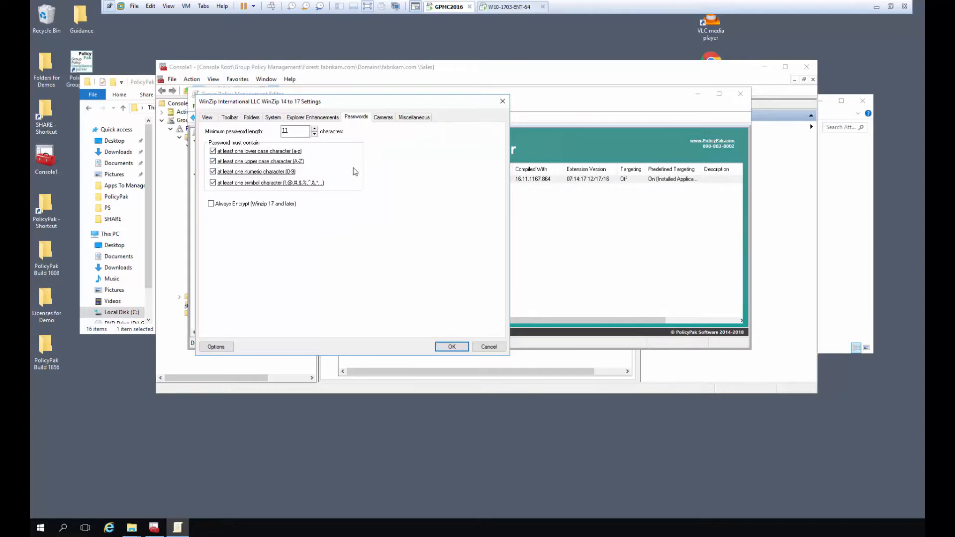
{"action": "right_click", "coordinate": [246, 173]}
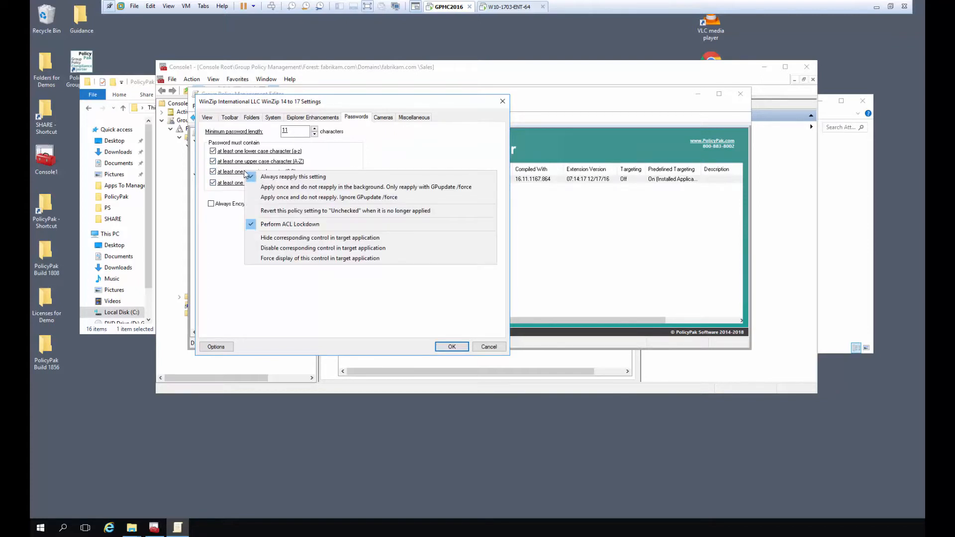
{"action": "left_click", "coordinate": [272, 239]}
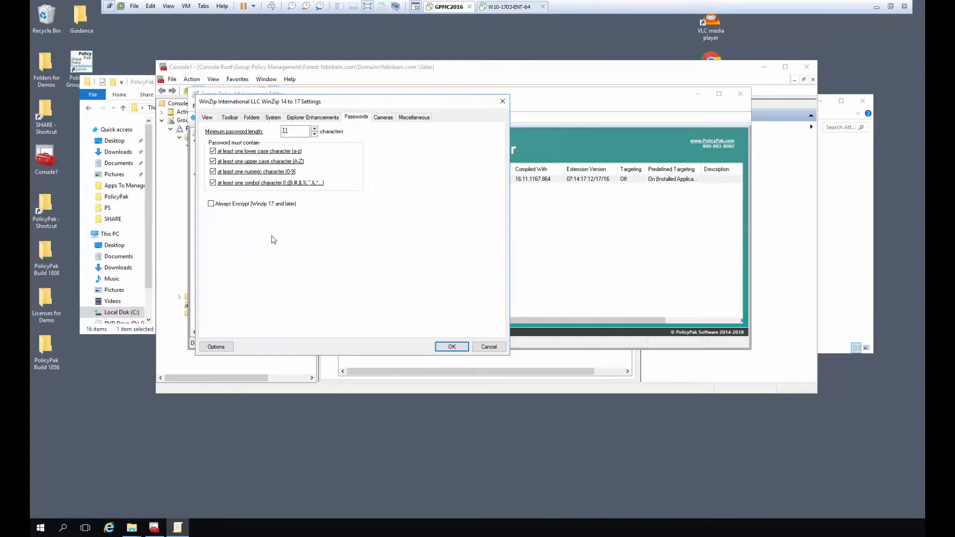
Step: Disable the symbol character control and the whole Cameras tab in the target application, accepting the WinZip settings
{"action": "right_click", "coordinate": [253, 184]}
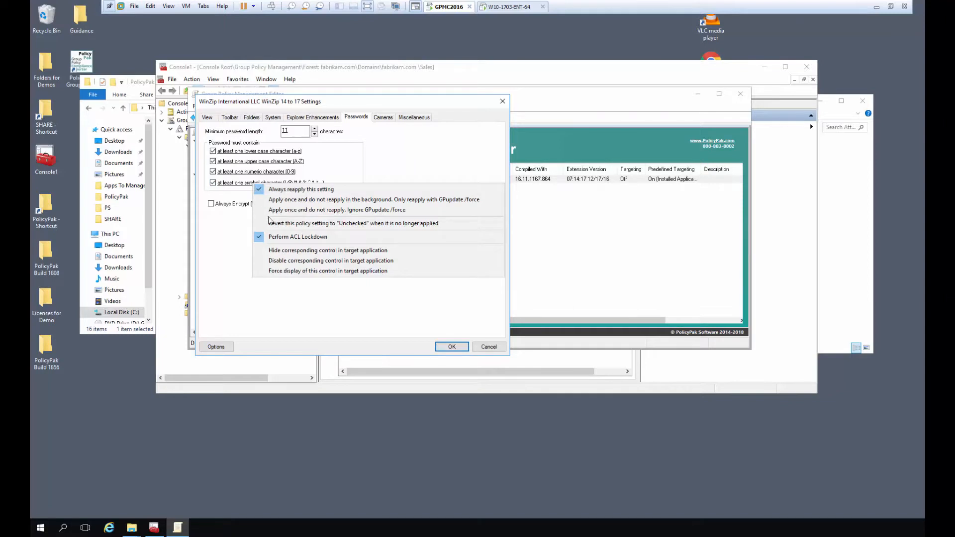
{"action": "left_click", "coordinate": [284, 261]}
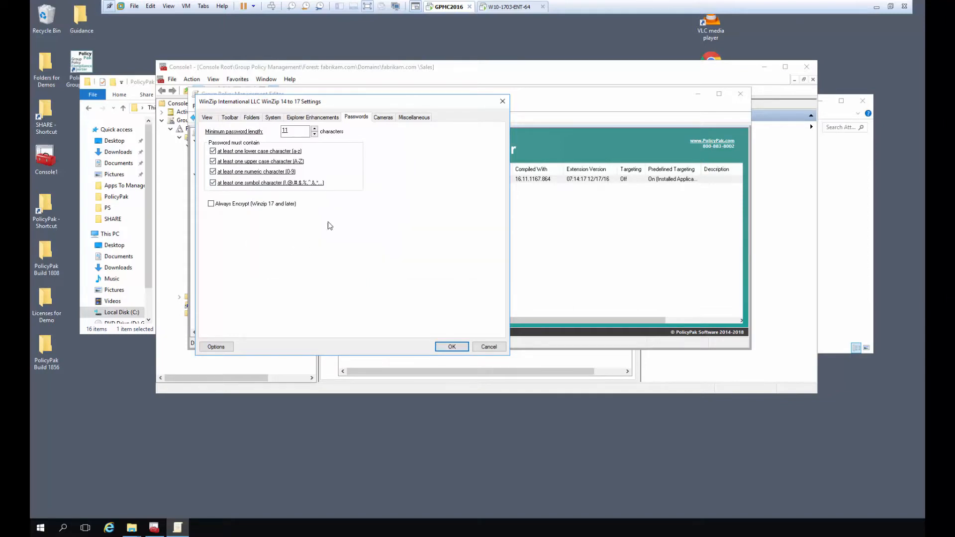
{"action": "left_click", "coordinate": [385, 119]}
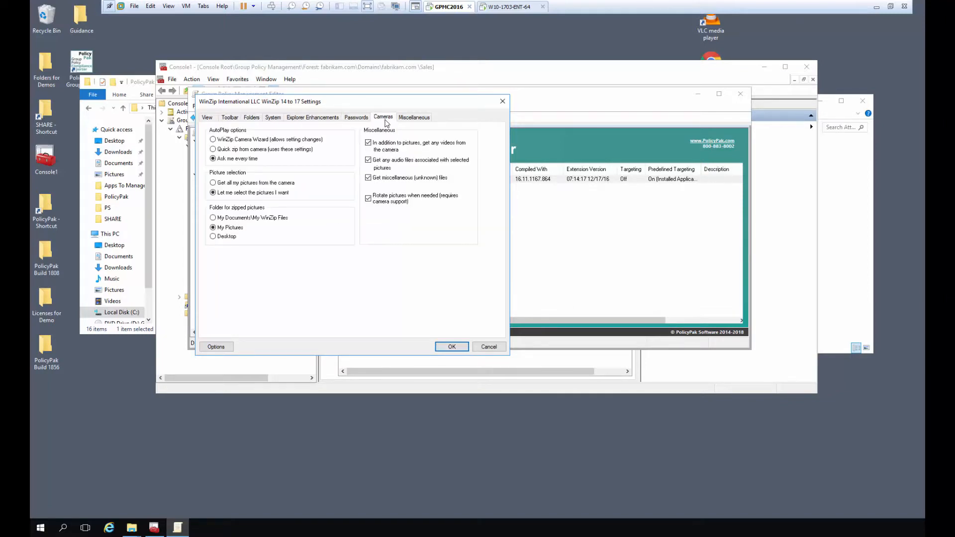
{"action": "right_click", "coordinate": [340, 141]}
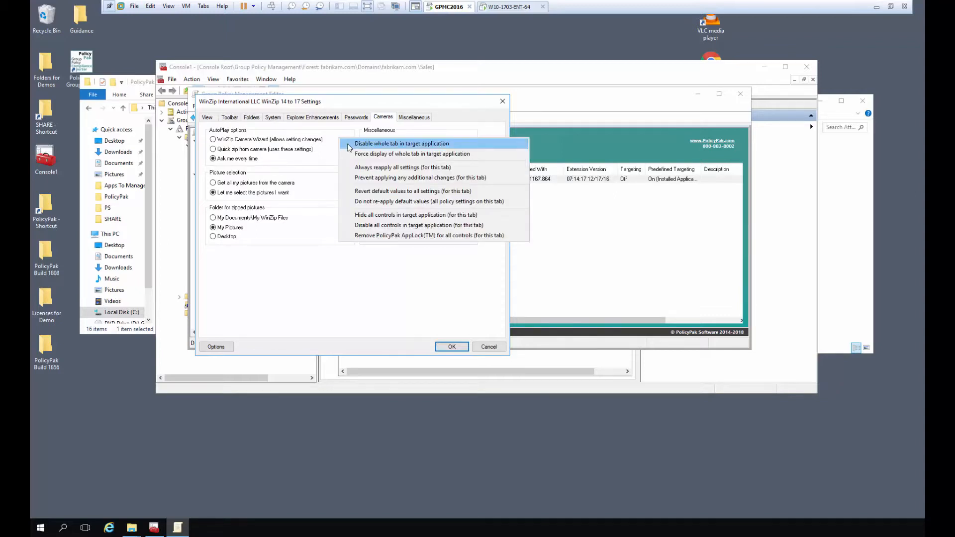
{"action": "left_click", "coordinate": [349, 144]}
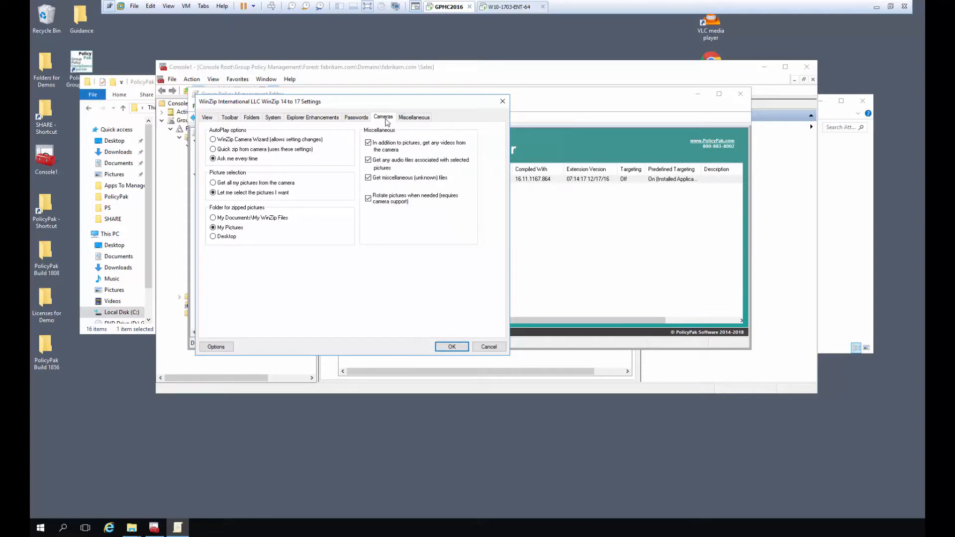
{"action": "left_click", "coordinate": [357, 118]}
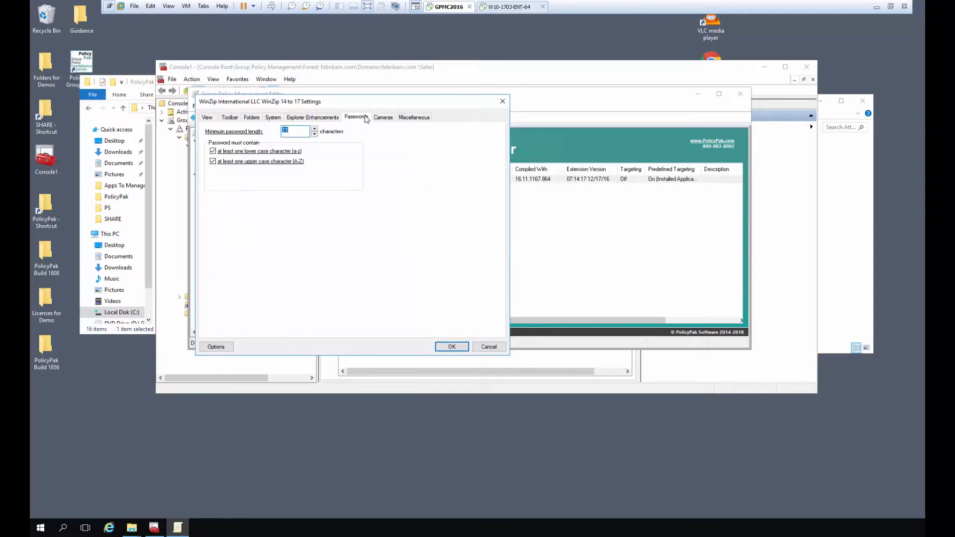
{"action": "left_click", "coordinate": [450, 347]}
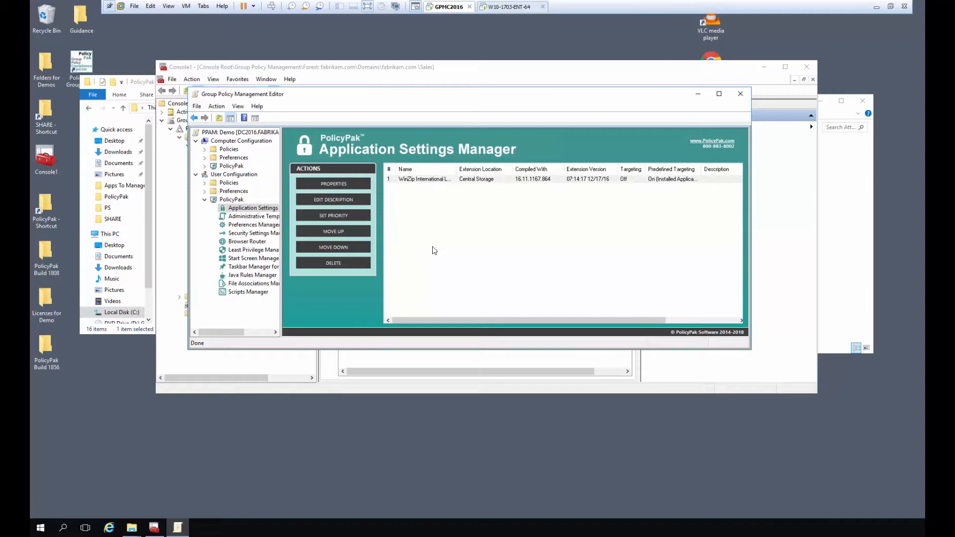
Step: Open the PolicyPak Application Settings Manager under Computer Configuration in the PPAM: Demo GPO
{"action": "left_click", "coordinate": [205, 199]}
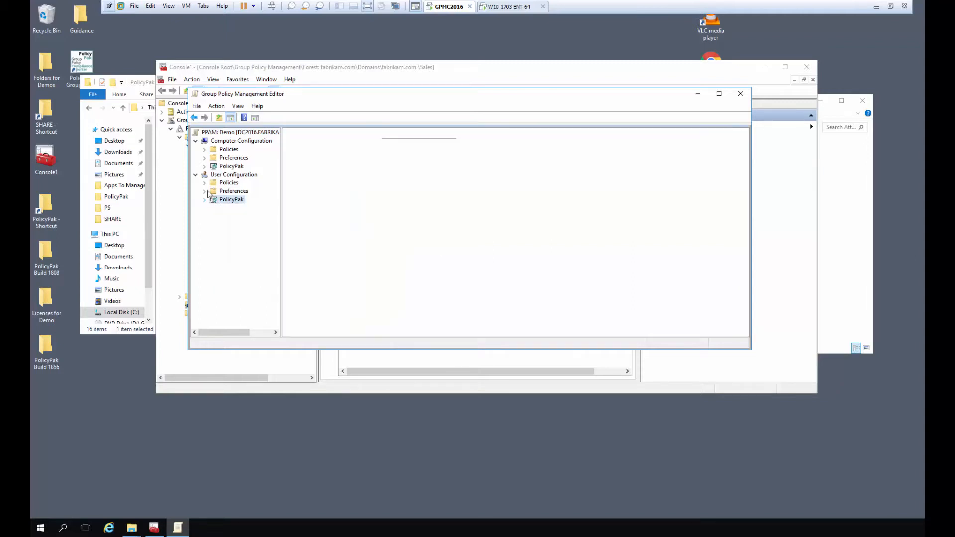
{"action": "left_click", "coordinate": [204, 166]}
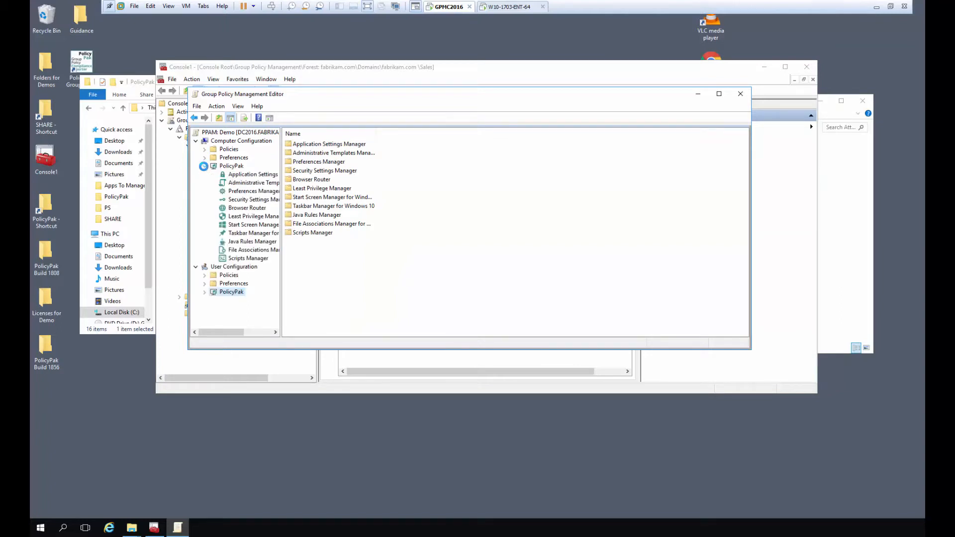
{"action": "left_click", "coordinate": [259, 175]}
{"action": "left_click", "coordinate": [204, 166]}
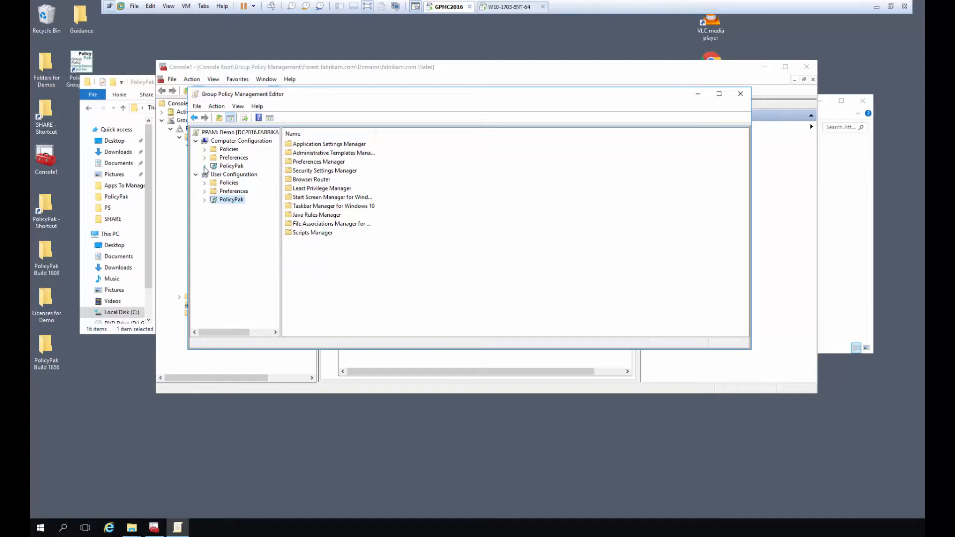
{"action": "left_click", "coordinate": [204, 166]}
{"action": "left_click", "coordinate": [238, 175]}
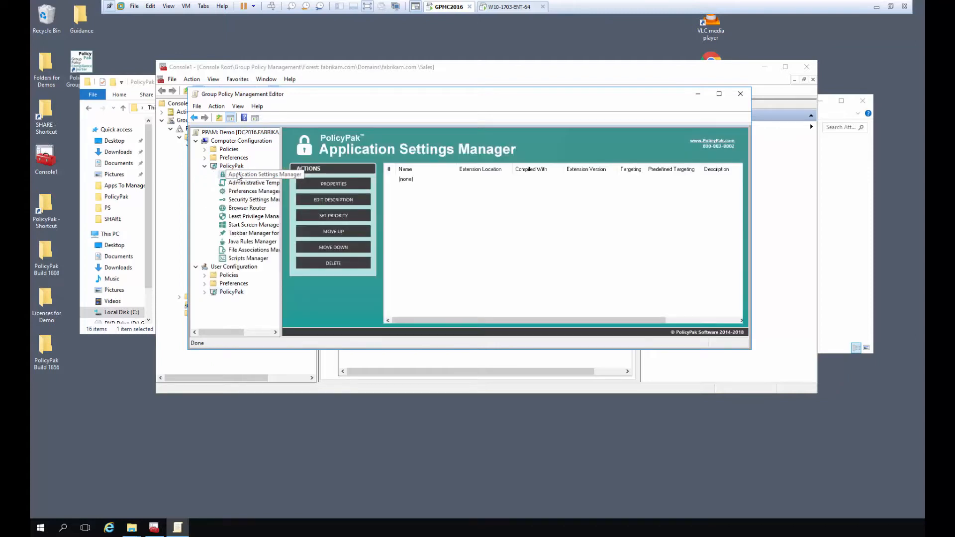
Step: Add PolicyPak for Mozilla Firefox 23.0 as a new application and open the entry's settings
{"action": "right_click", "coordinate": [433, 197]}
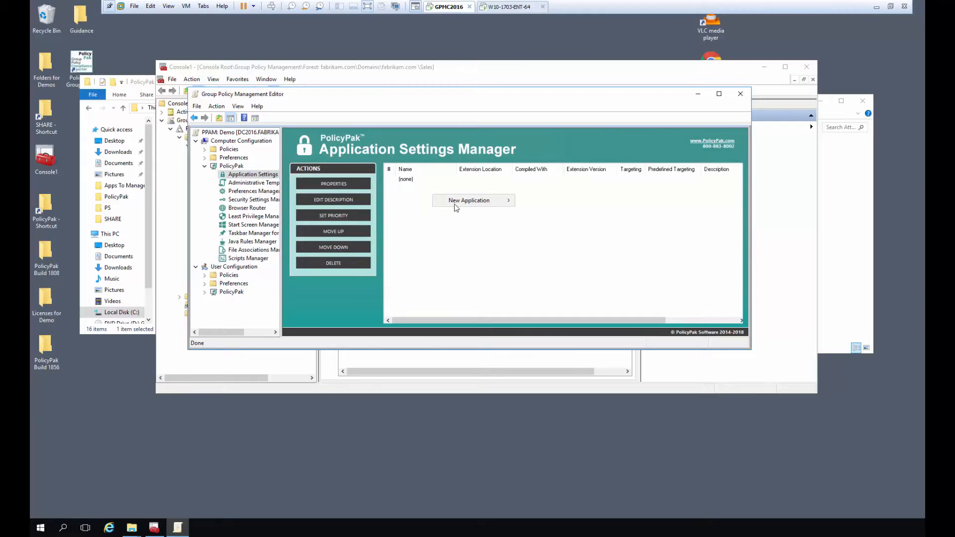
{"action": "mouse_move", "coordinate": [454, 201]}
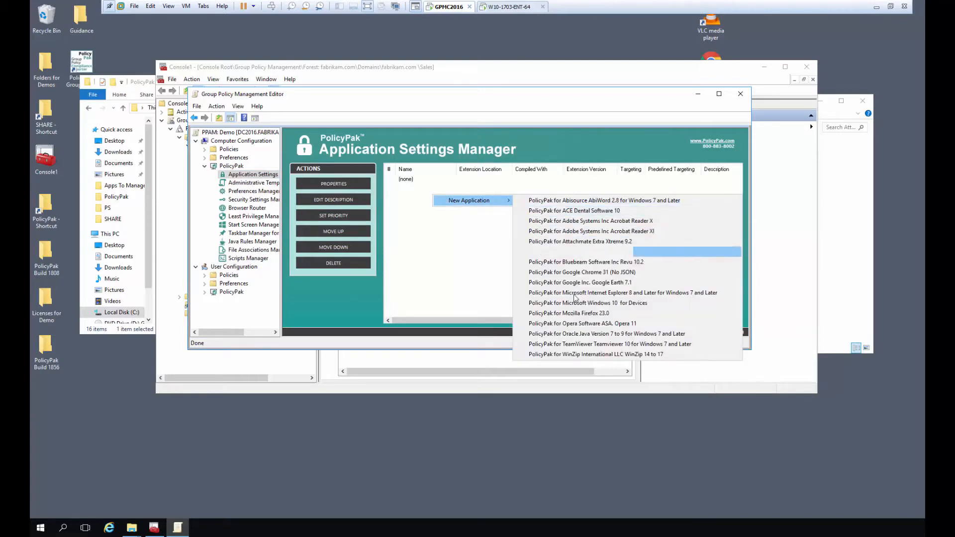
{"action": "left_click", "coordinate": [581, 313]}
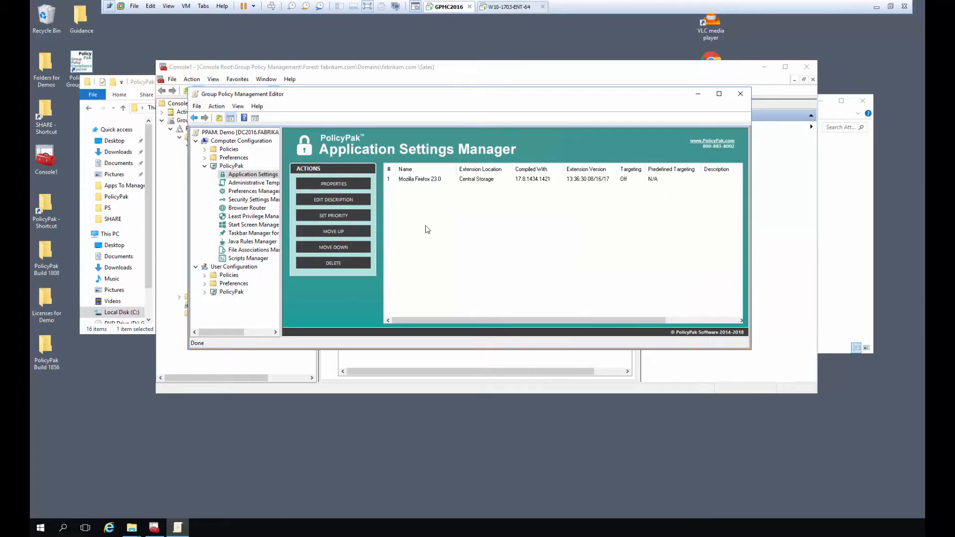
{"action": "double_click", "coordinate": [436, 180]}
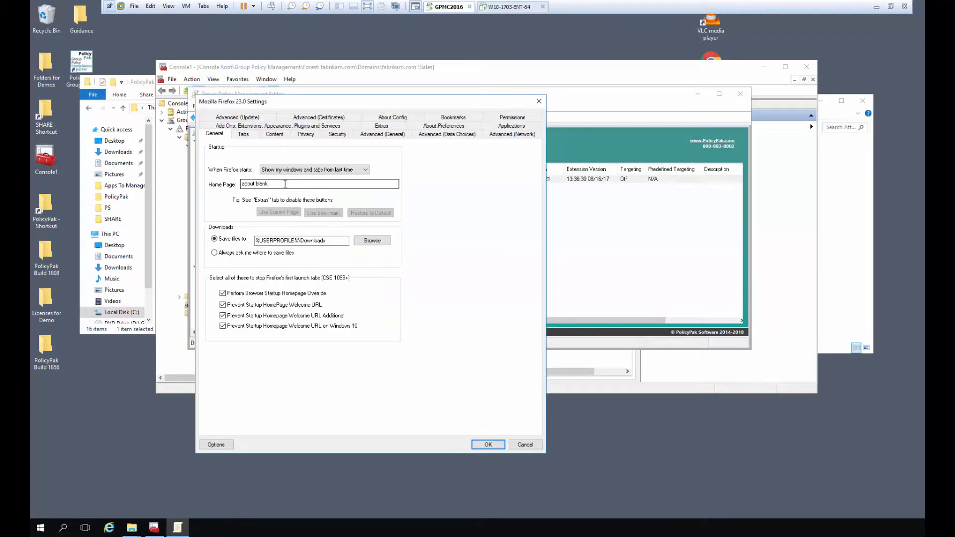
{"action": "left_click_drag", "start_coordinate": [285, 184], "coordinate": [231, 182]}
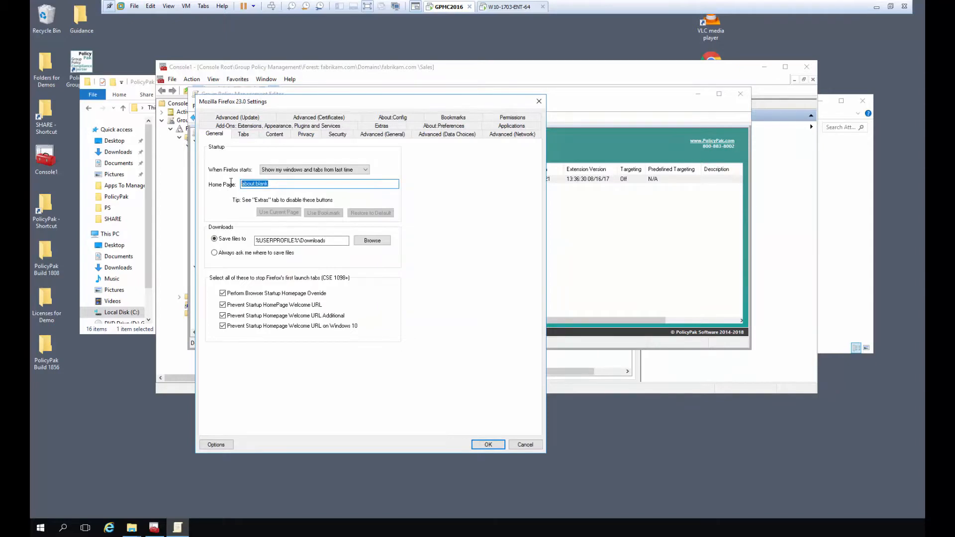
{"action": "type", "text": "https://"}
{"action": "left_click", "coordinate": [317, 170]}
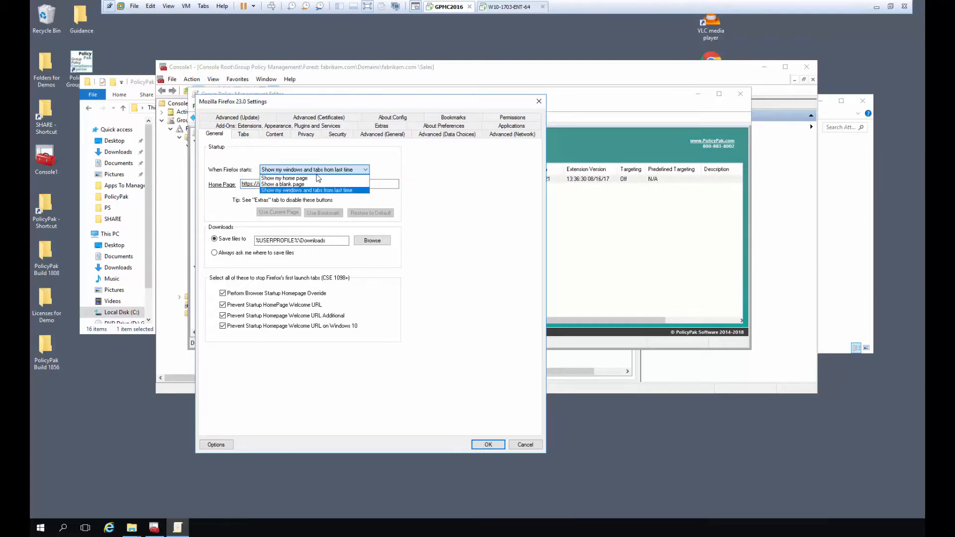
{"action": "left_click", "coordinate": [319, 178]}
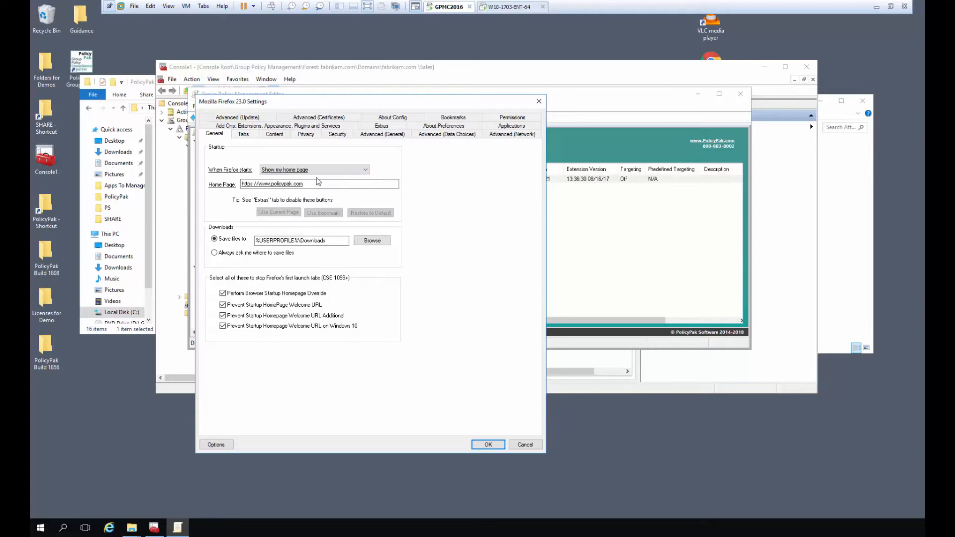
Step: Lock down Firefox's startup behaviour and home page settings using the system-wide config file
{"action": "right_click", "coordinate": [272, 173]}
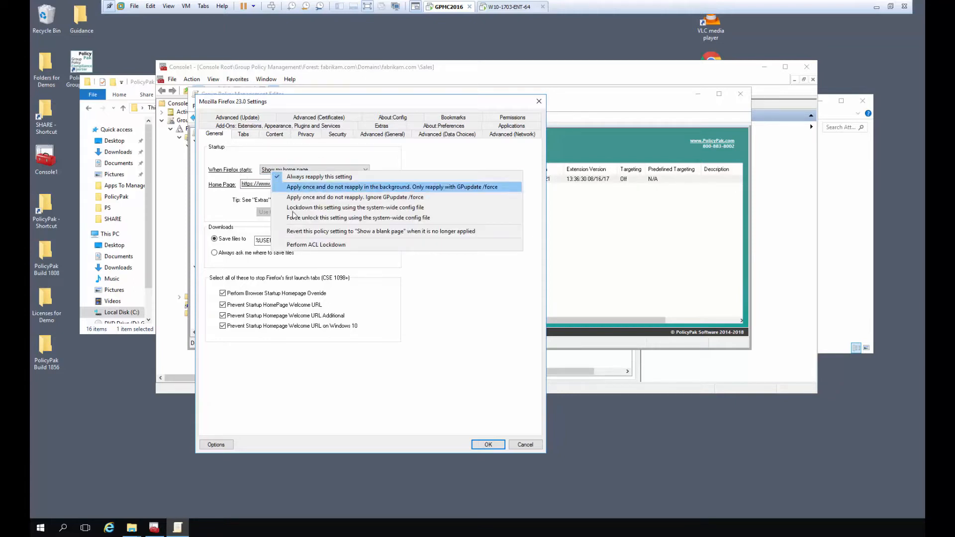
{"action": "left_click", "coordinate": [296, 214]}
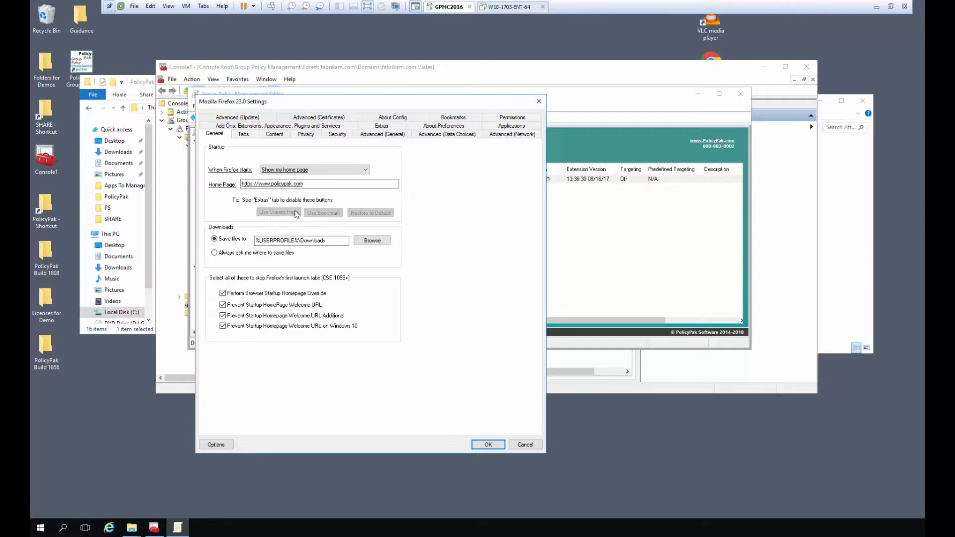
{"action": "right_click", "coordinate": [284, 184]}
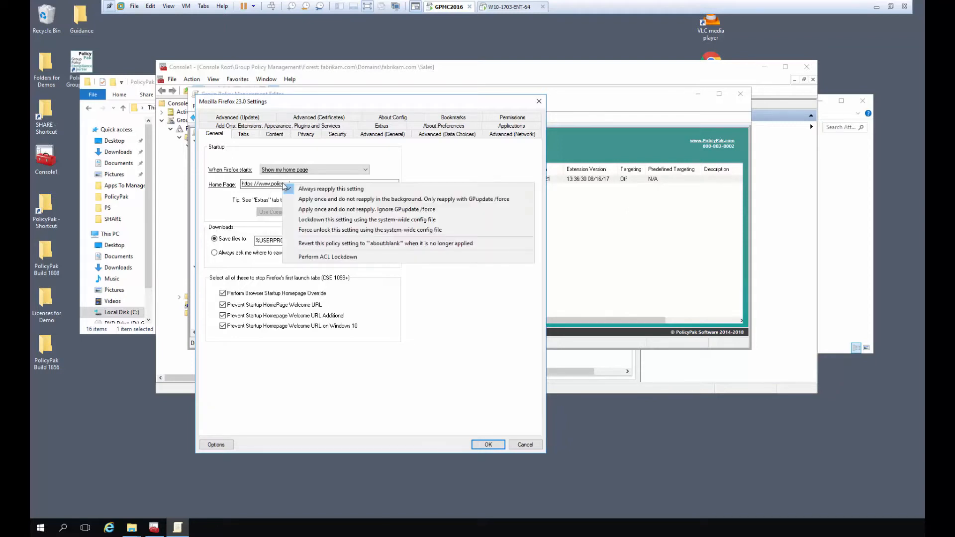
{"action": "left_click", "coordinate": [301, 219]}
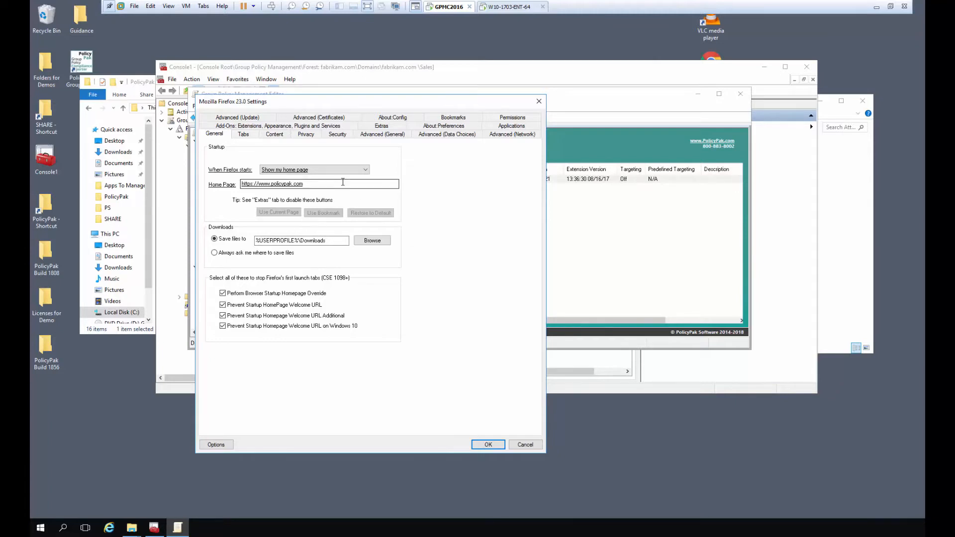
Step: Turn off private browsing in Firefox's Extras settings with ACL Lockdown, and accept the Firefox configuration
{"action": "left_click", "coordinate": [380, 126]}
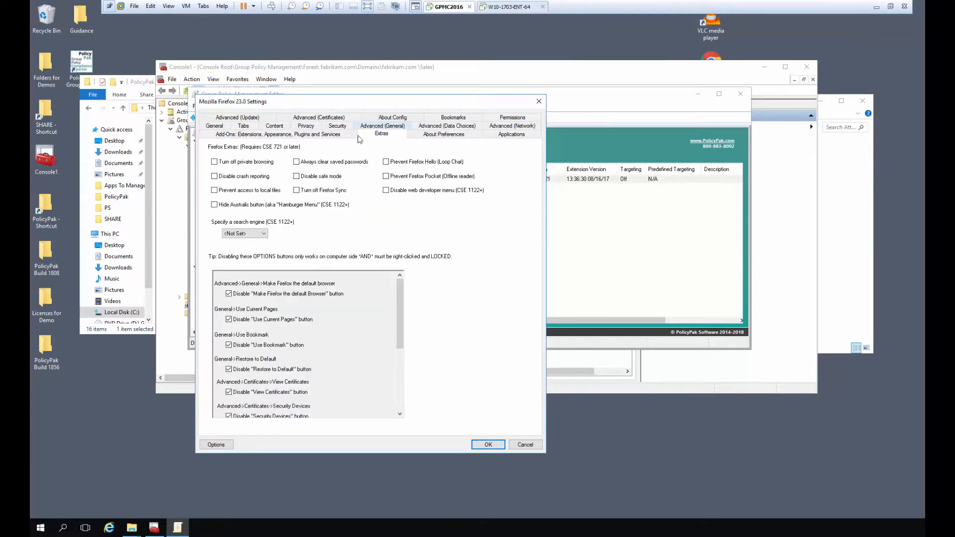
{"action": "left_click", "coordinate": [215, 163]}
{"action": "right_click", "coordinate": [231, 166]}
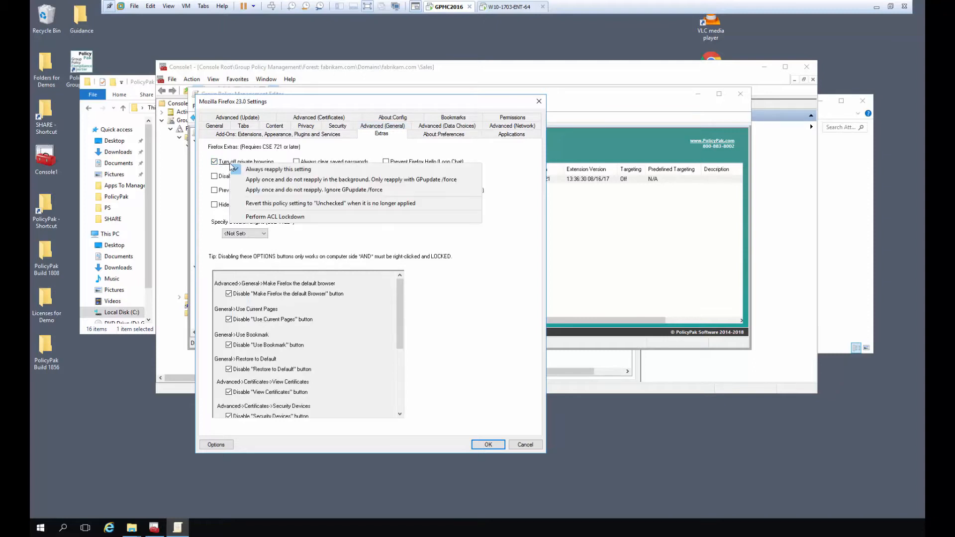
{"action": "left_click", "coordinate": [269, 217]}
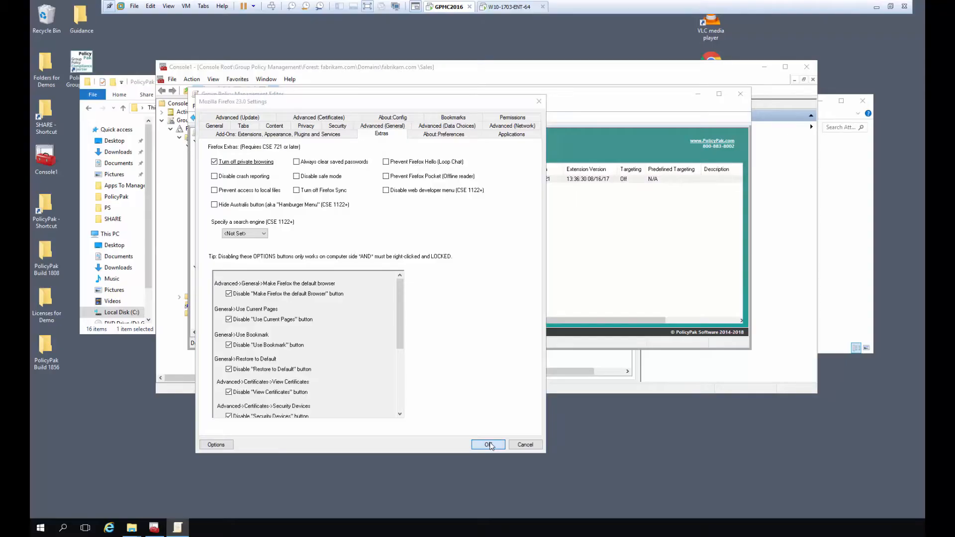
{"action": "left_click", "coordinate": [488, 444]}
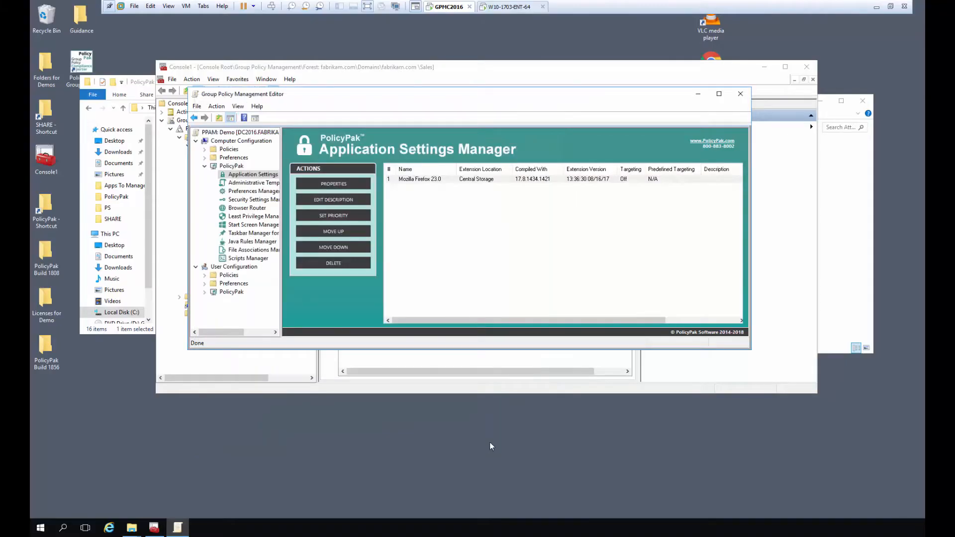
Step: Add PolicyPak for Oracle Java Version 7 to 9 for Windows 7 and Later, and open the new entry's settings
{"action": "right_click", "coordinate": [417, 206]}
{"action": "mouse_move", "coordinate": [454, 209]}
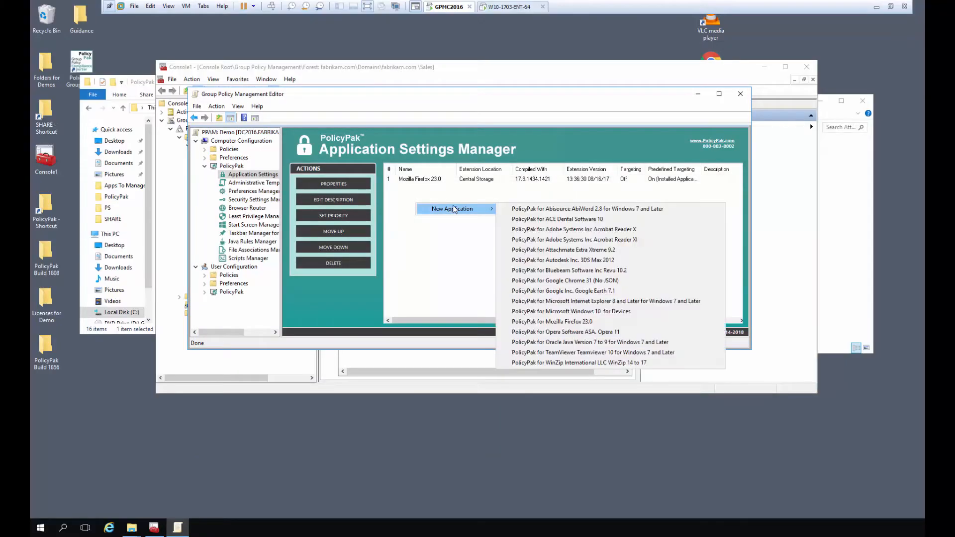
{"action": "left_click", "coordinate": [583, 342]}
{"action": "left_click", "coordinate": [428, 188]}
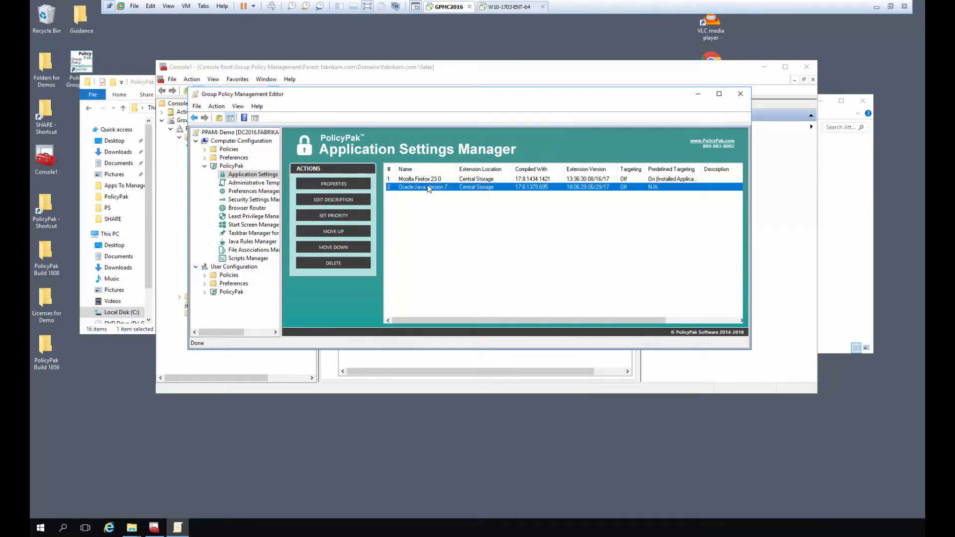
{"action": "double_click", "coordinate": [428, 188]}
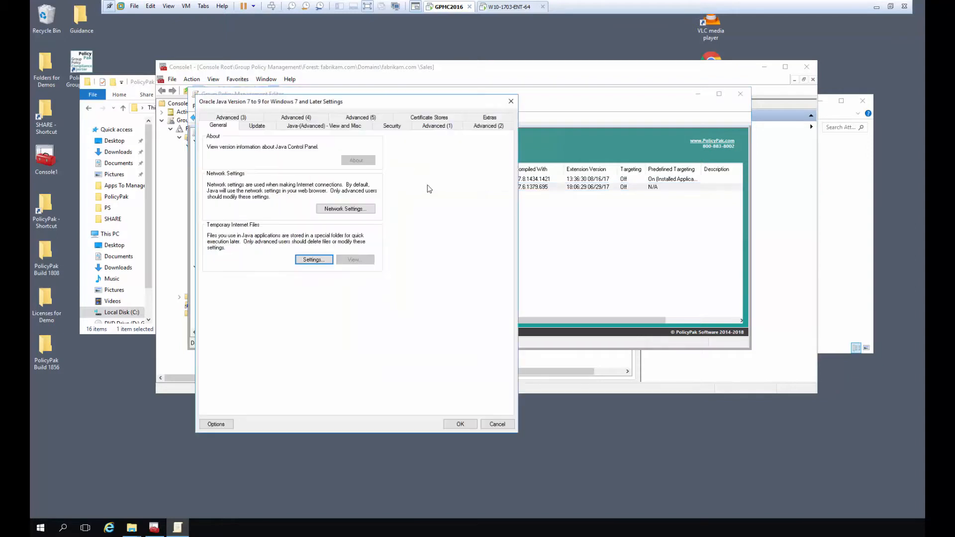
Step: Turn off Check for Updates Automatically in Java's update settings and apply ACL Lockdown to it
{"action": "left_click", "coordinate": [258, 127]}
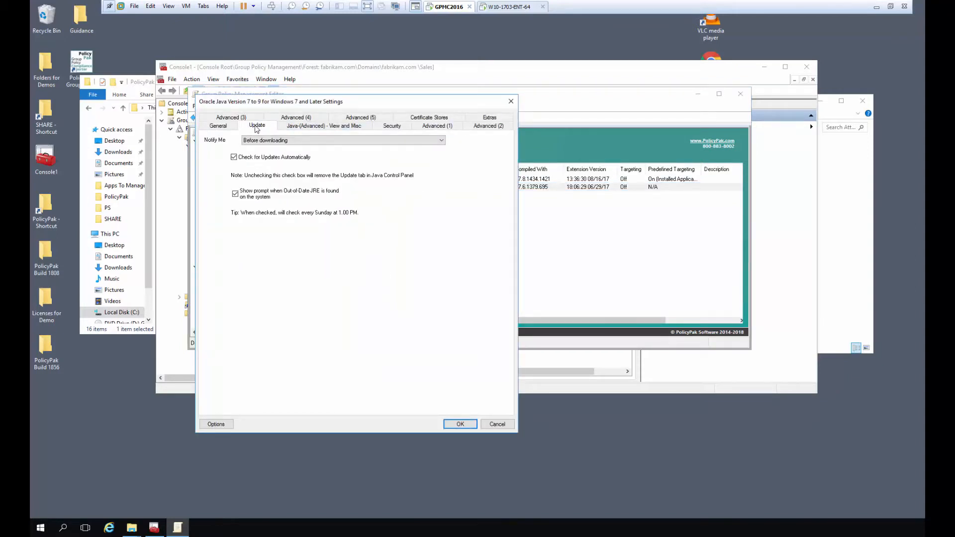
{"action": "left_click", "coordinate": [233, 157]}
{"action": "right_click", "coordinate": [250, 158]}
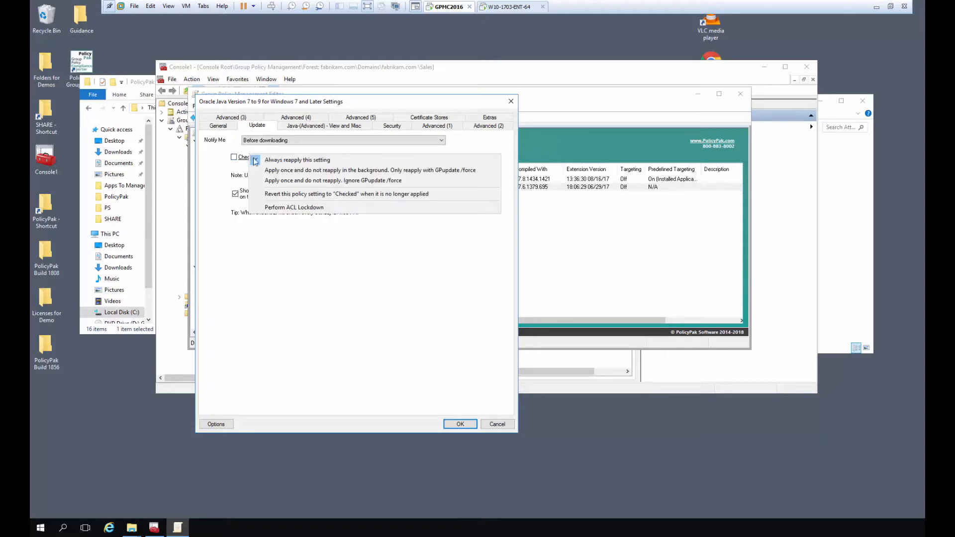
{"action": "left_click", "coordinate": [279, 209]}
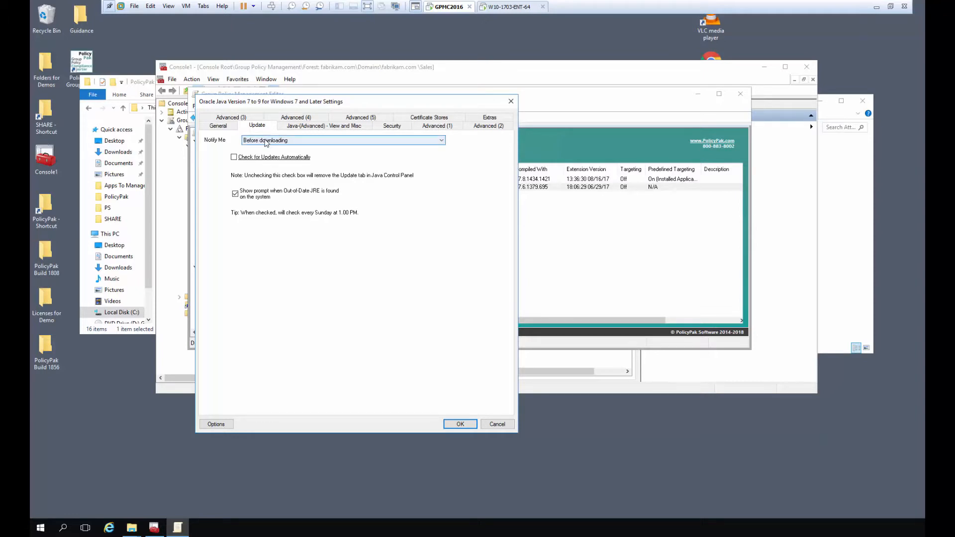
Step: Set Java's security level to Very High, lock it down using the system-wide config file, and accept the Java configuration
{"action": "left_click", "coordinate": [380, 128]}
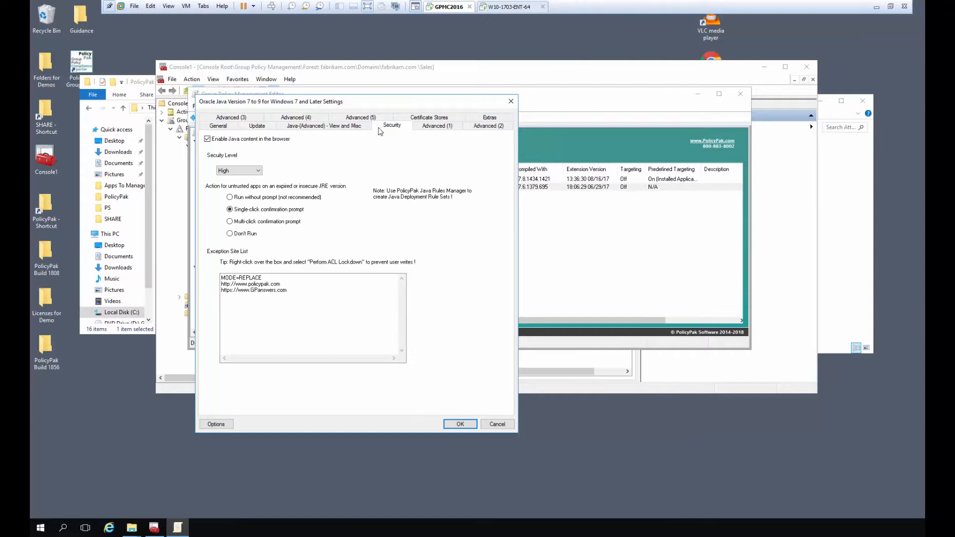
{"action": "left_click", "coordinate": [238, 171]}
{"action": "left_click", "coordinate": [240, 186]}
{"action": "right_click", "coordinate": [238, 171]}
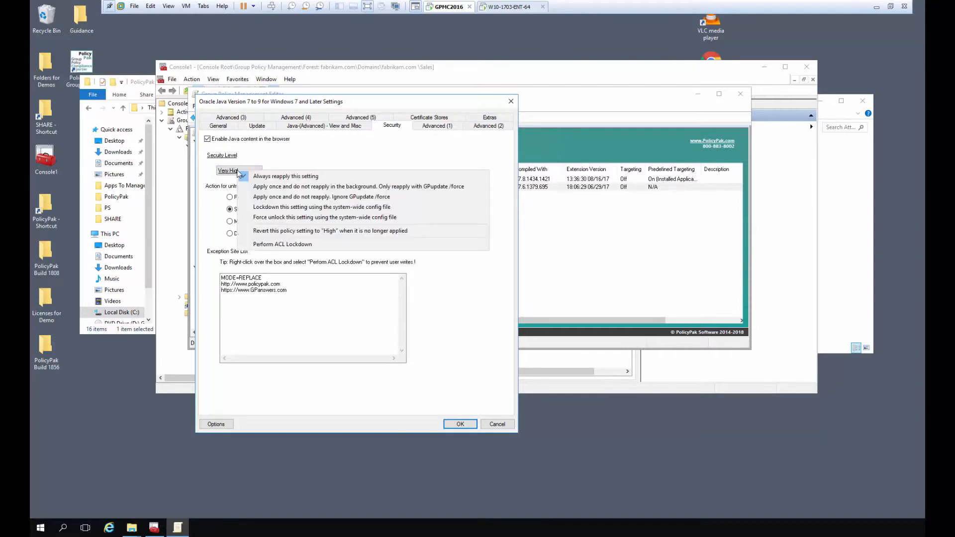
{"action": "left_click", "coordinate": [262, 208]}
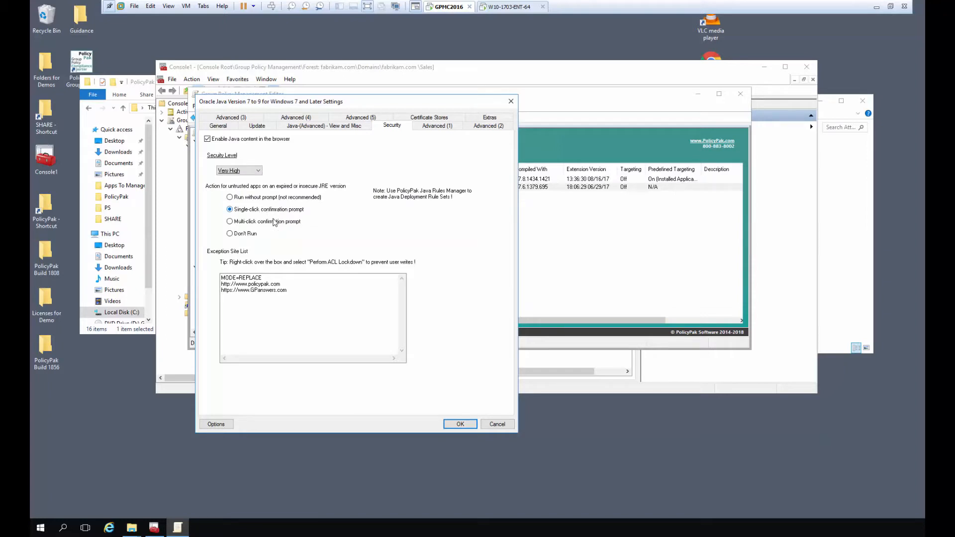
{"action": "left_click", "coordinate": [460, 424]}
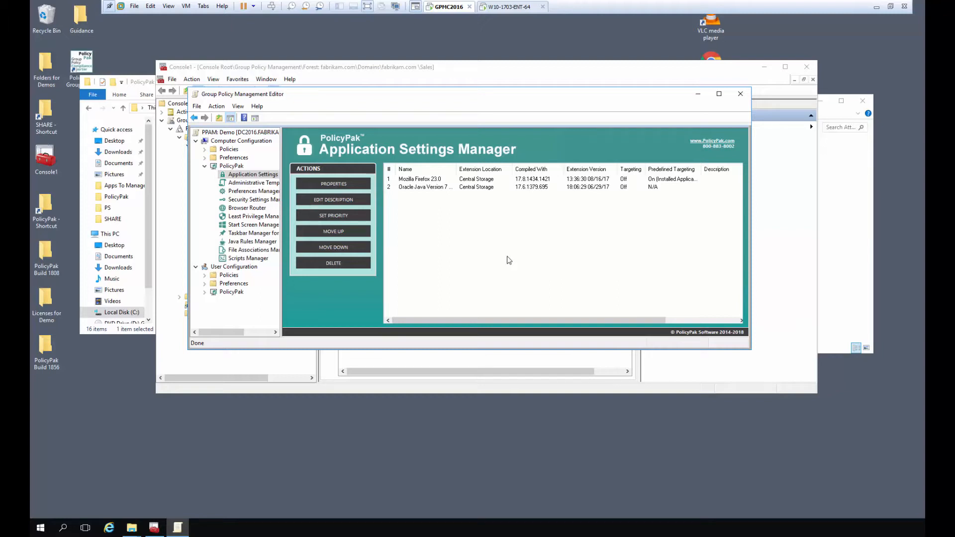
Step: Switch to the W10-1703-ENT-64 machine, run gpupdate in Command Prompt, and minimize the prompt window
{"action": "left_click", "coordinate": [533, 7]}
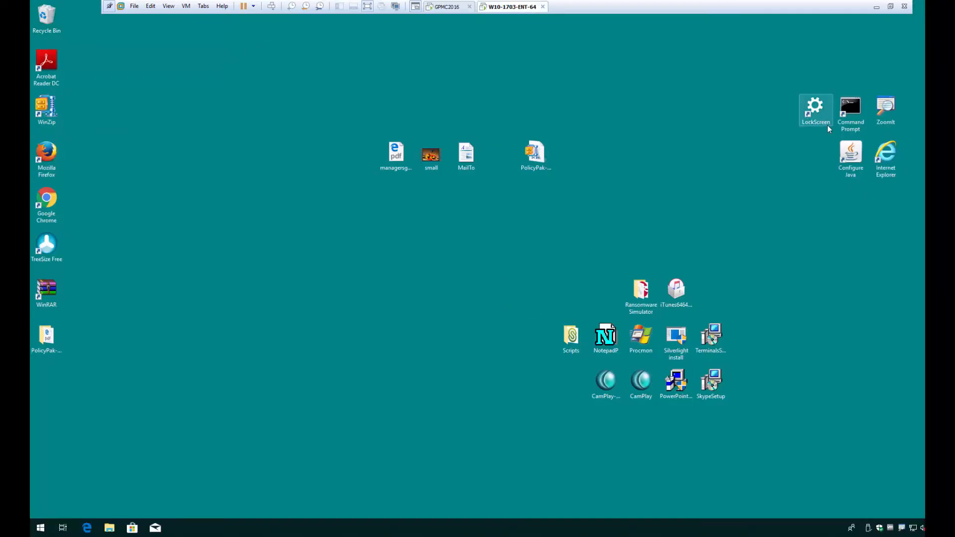
{"action": "double_click", "coordinate": [849, 112]}
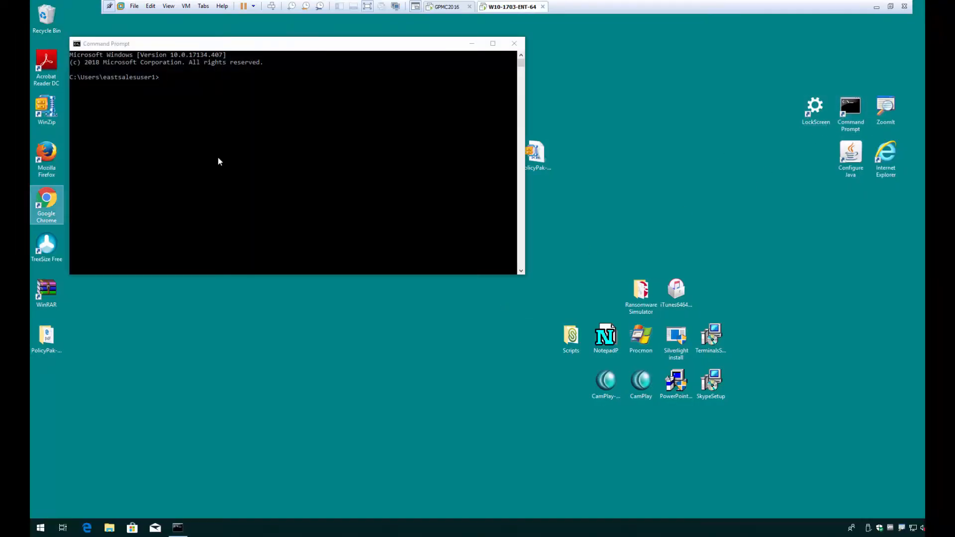
{"action": "left_click", "coordinate": [230, 105]}
{"action": "type", "text": "gpupdate"}
{"action": "key", "text": "Return"}
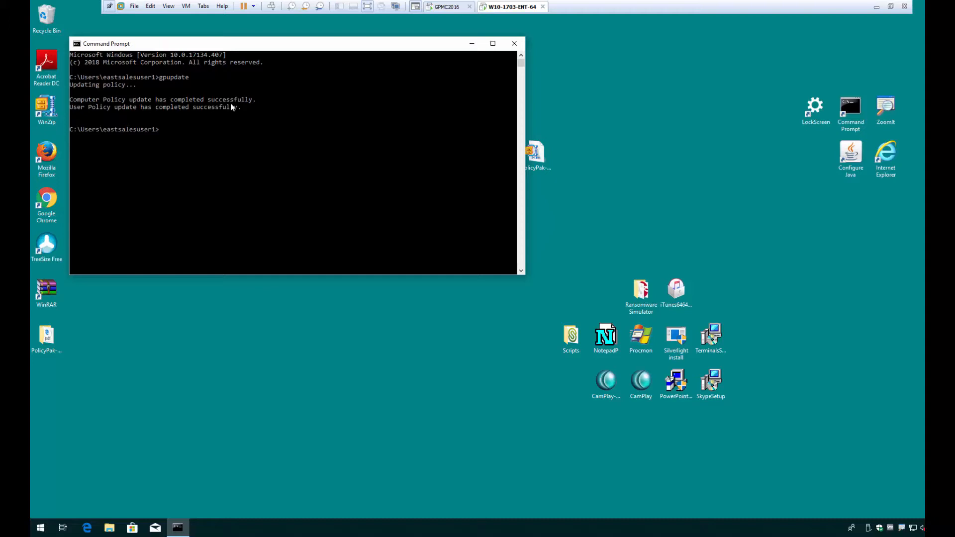
{"action": "left_click", "coordinate": [472, 44]}
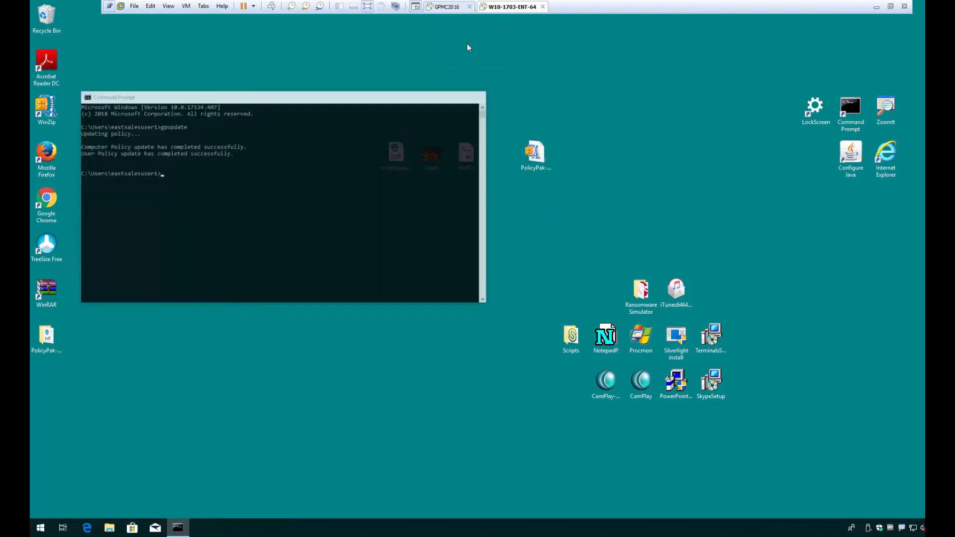
Step: Launch WinZip, examine the password, e-mail and camera options in its configuration, and close WinZip
{"action": "double_click", "coordinate": [53, 107]}
{"action": "left_click", "coordinate": [242, 140]}
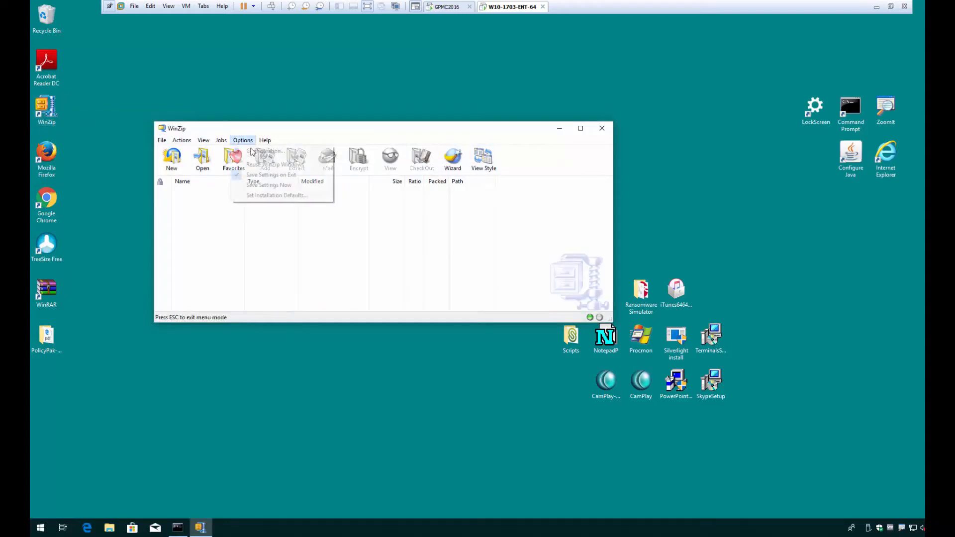
{"action": "left_click", "coordinate": [252, 152]}
{"action": "left_click", "coordinate": [329, 151]}
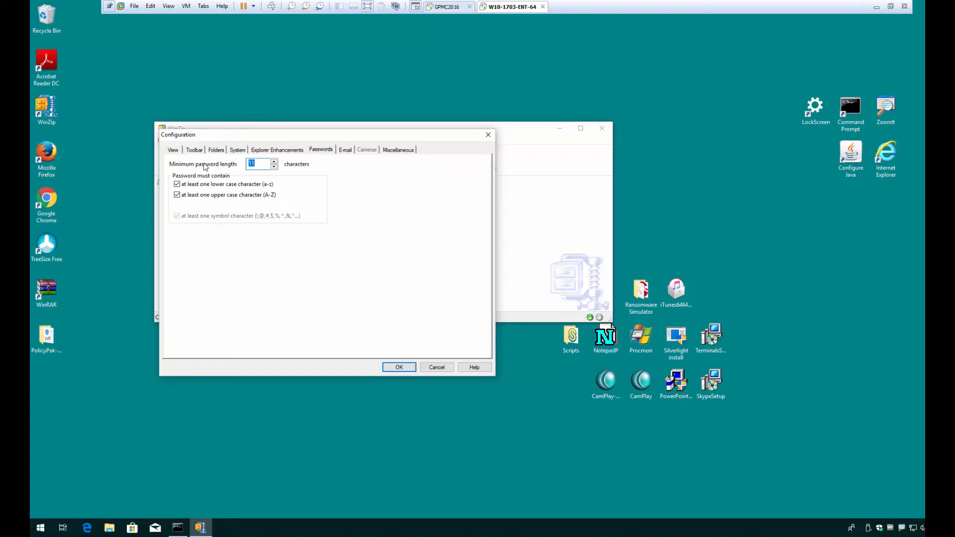
{"action": "left_click", "coordinate": [258, 163]}
{"action": "left_click", "coordinate": [346, 150]}
{"action": "left_click", "coordinate": [391, 150]}
{"action": "left_click", "coordinate": [353, 152]}
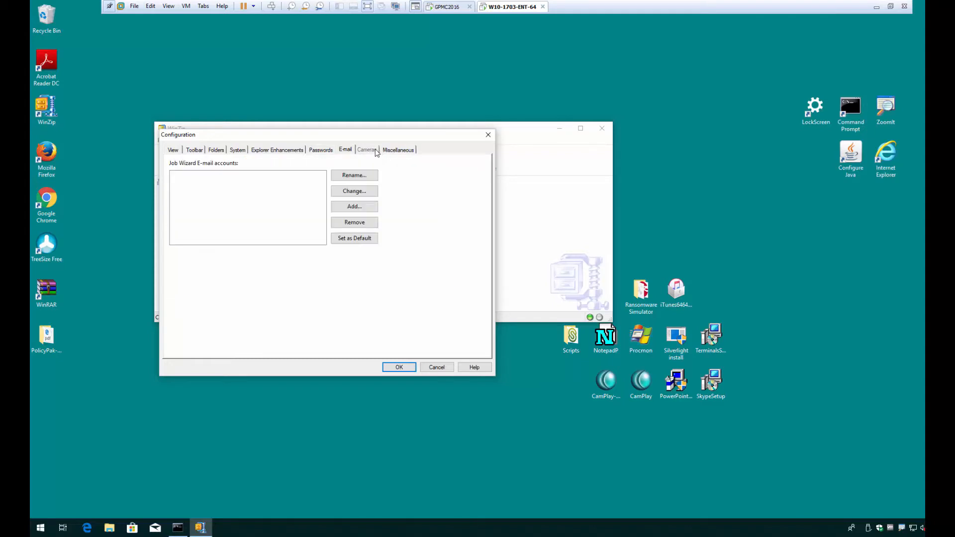
{"action": "left_click", "coordinate": [395, 369]}
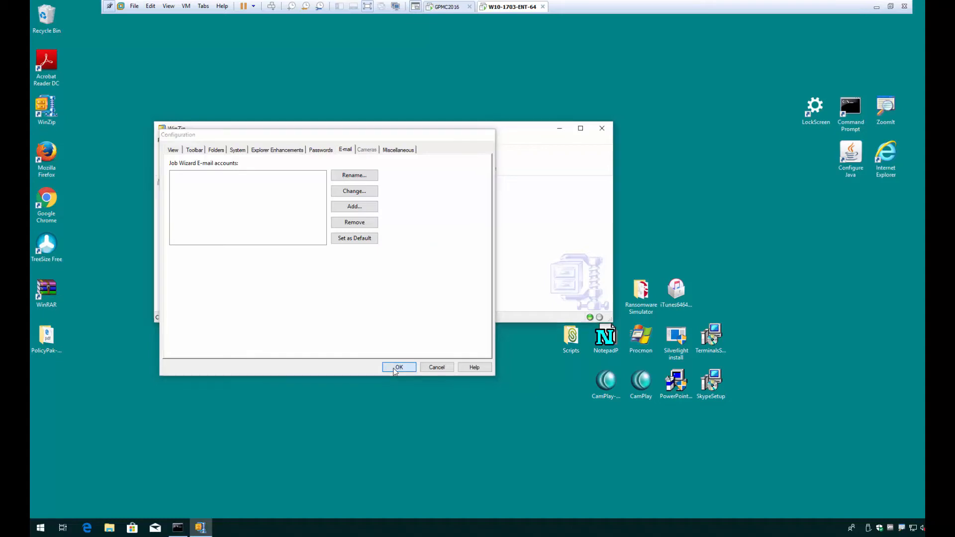
{"action": "left_click", "coordinate": [602, 129]}
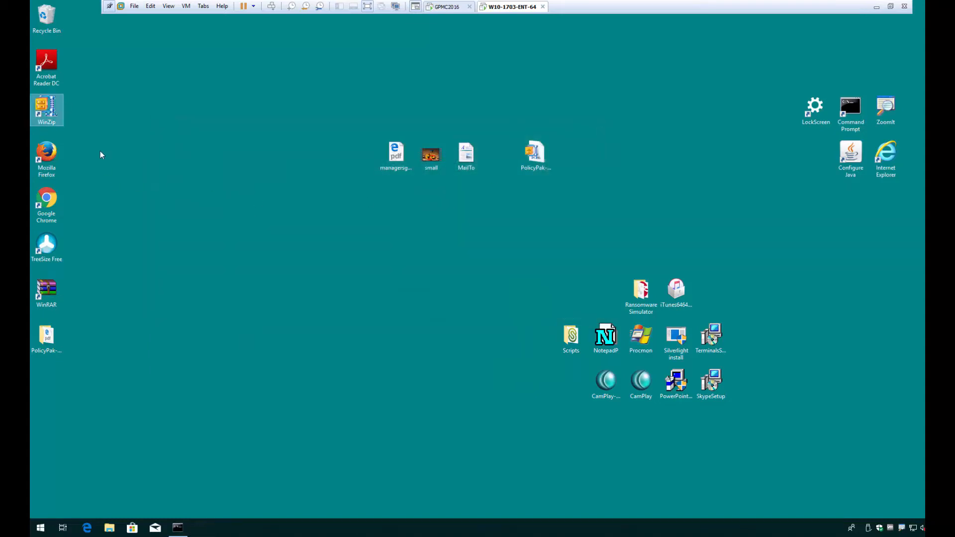
Step: Launch Firefox, check the startup and home page settings in its options, and inspect the home page bookmark picker without choosing one
{"action": "left_click", "coordinate": [52, 155]}
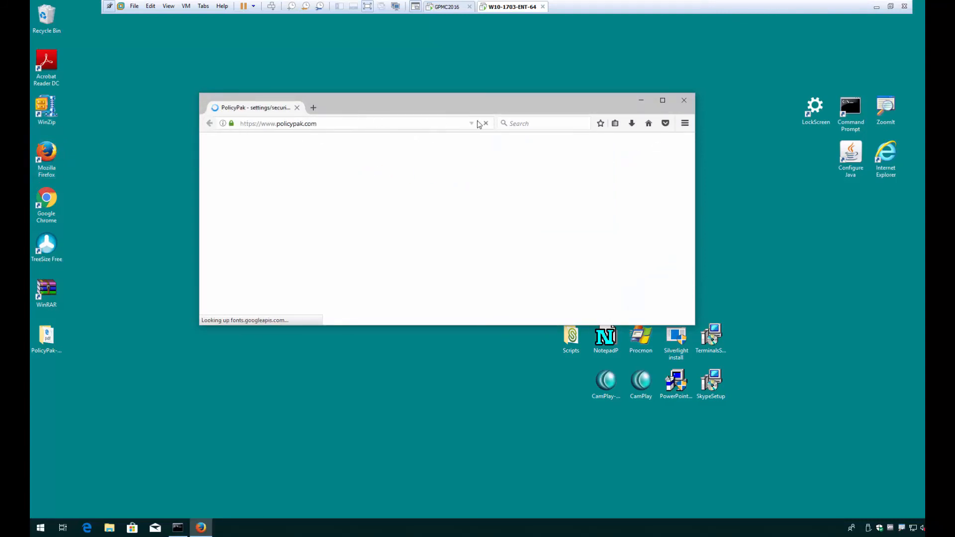
{"action": "left_click", "coordinate": [684, 125]}
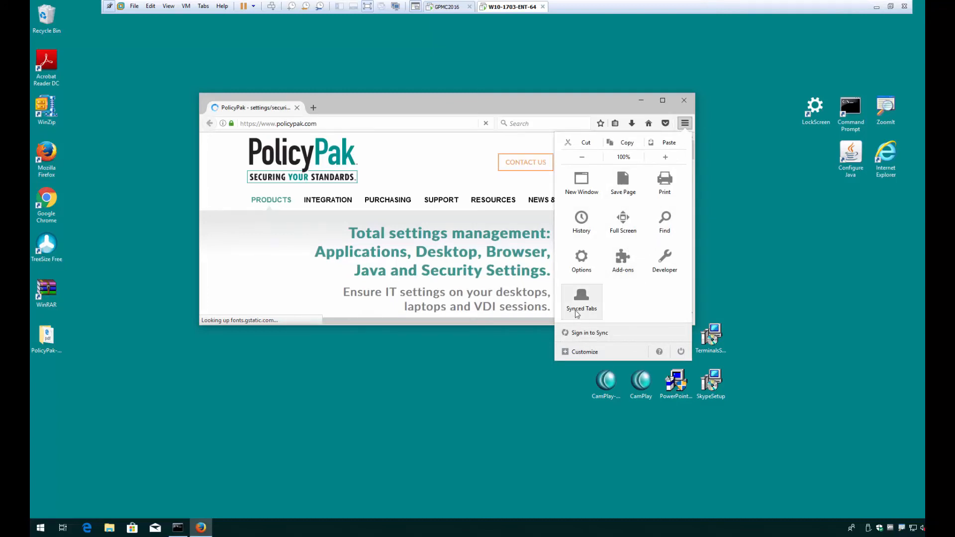
{"action": "left_click", "coordinate": [582, 264]}
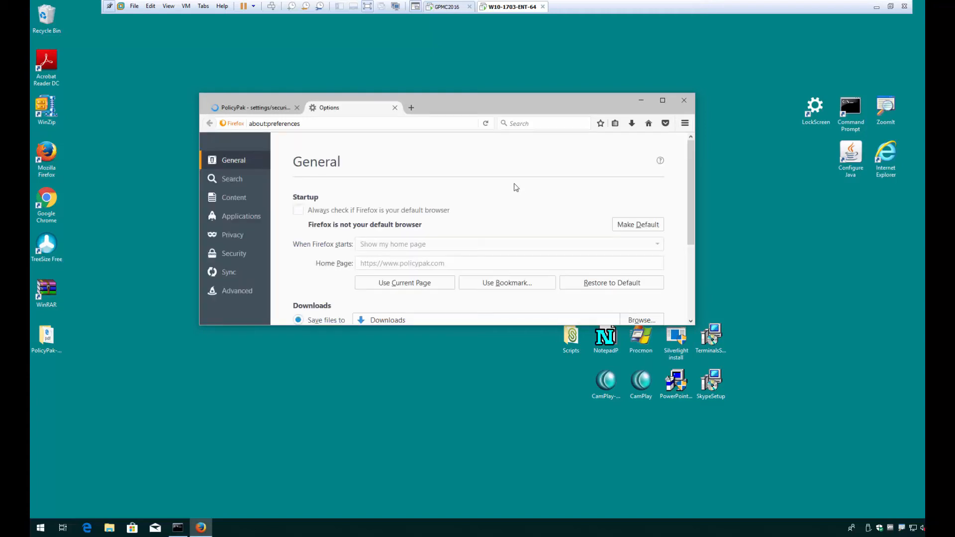
{"action": "scroll", "coordinate": [464, 214], "scroll_direction": "down", "scroll_amount": 2}
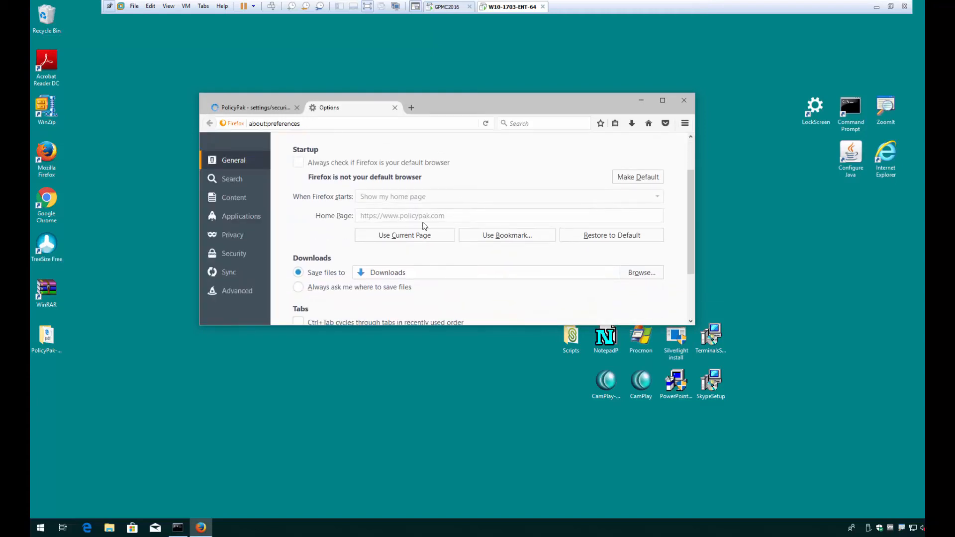
{"action": "left_click", "coordinate": [508, 237]}
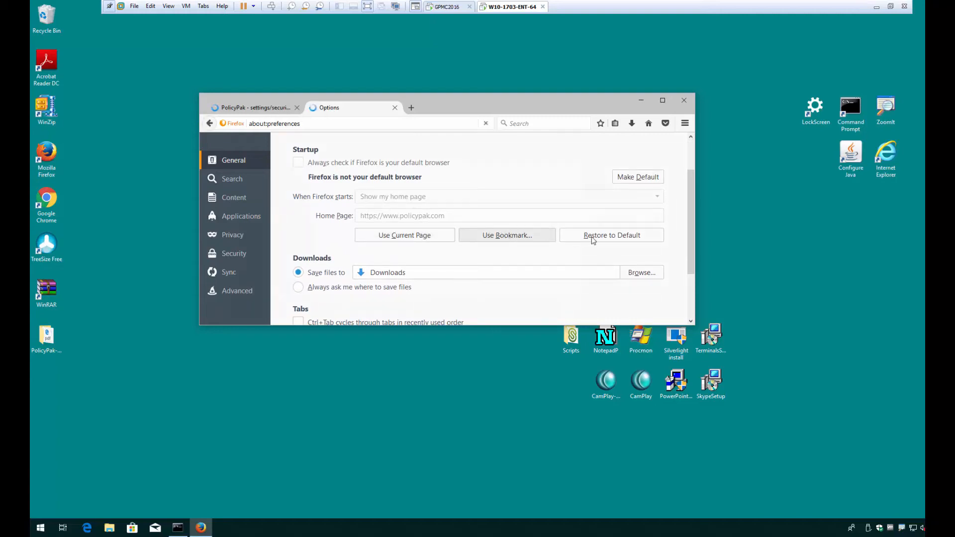
{"action": "left_click", "coordinate": [540, 293]}
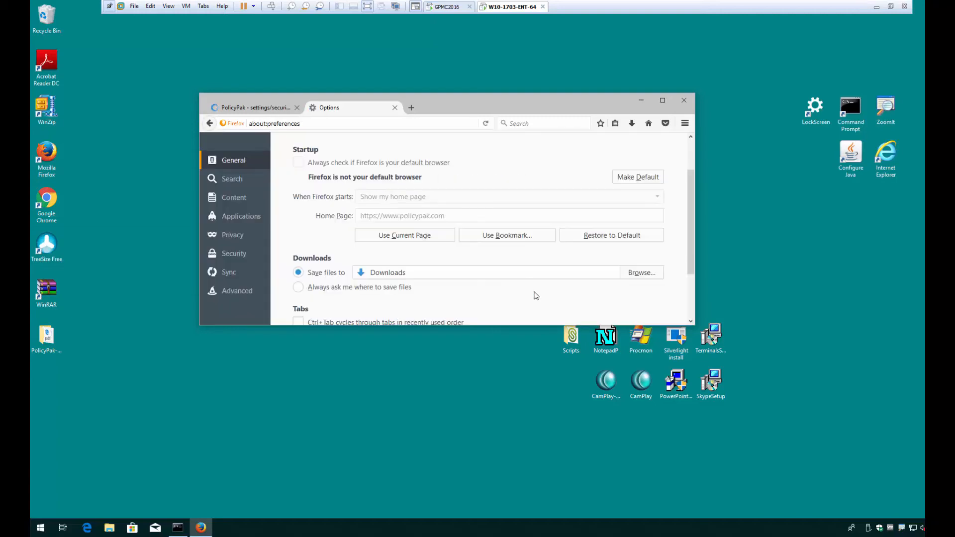
{"action": "left_click", "coordinate": [495, 239]}
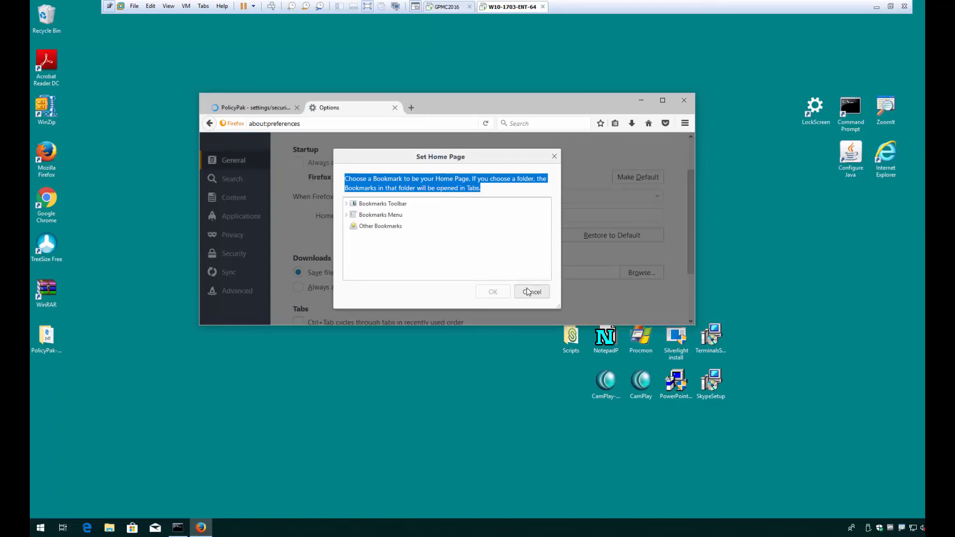
{"action": "left_click", "coordinate": [520, 294]}
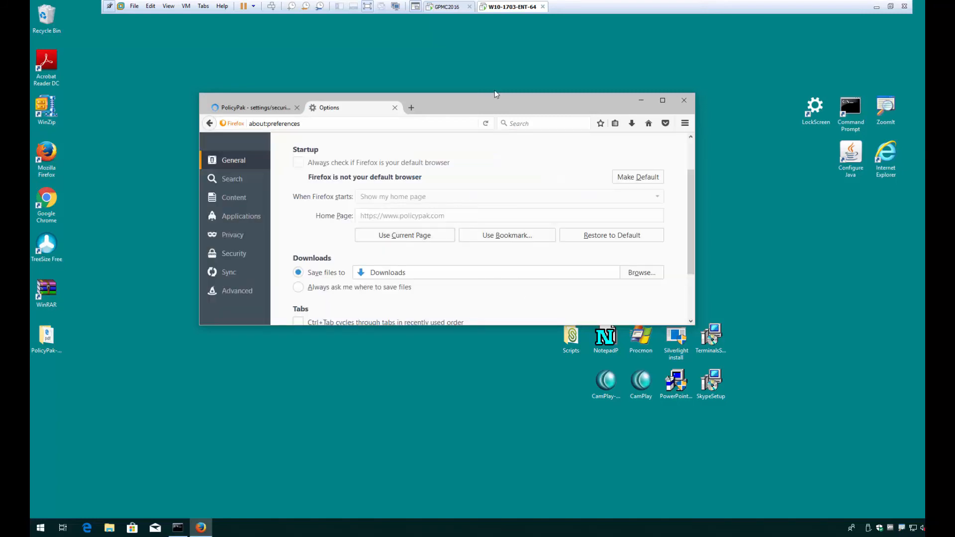
Step: Check Firefox's main menu for a private browsing option, and close Firefox with its open tabs
{"action": "left_click", "coordinate": [685, 123]}
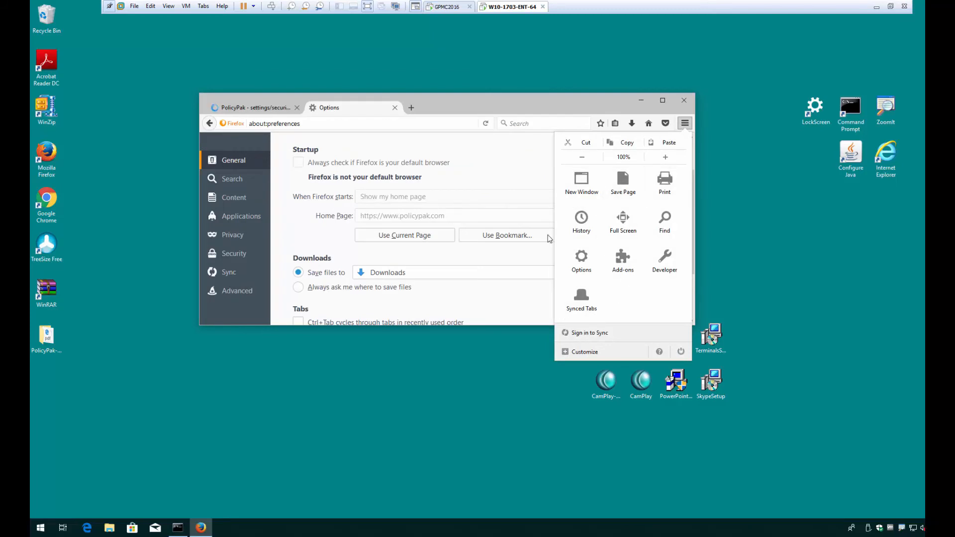
{"action": "left_click", "coordinate": [406, 158]}
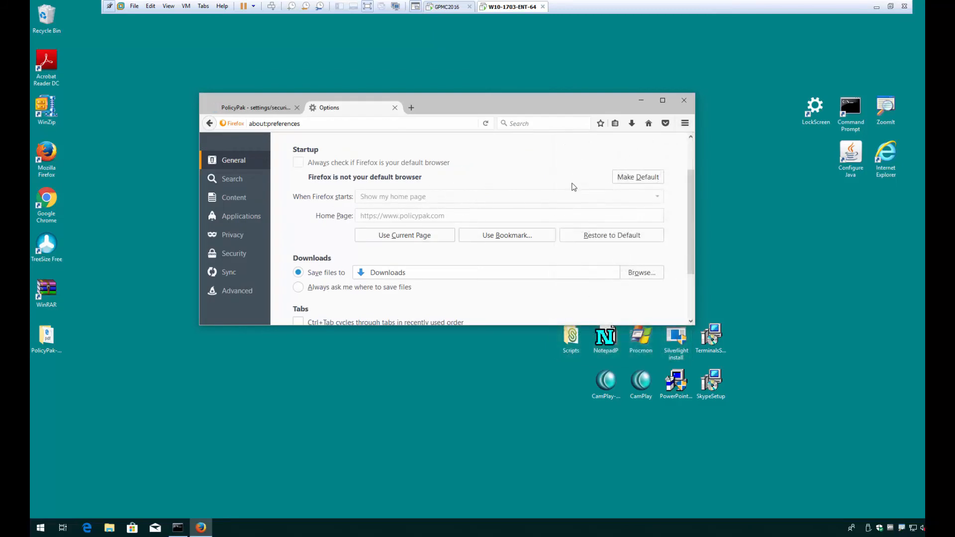
{"action": "left_click", "coordinate": [684, 101]}
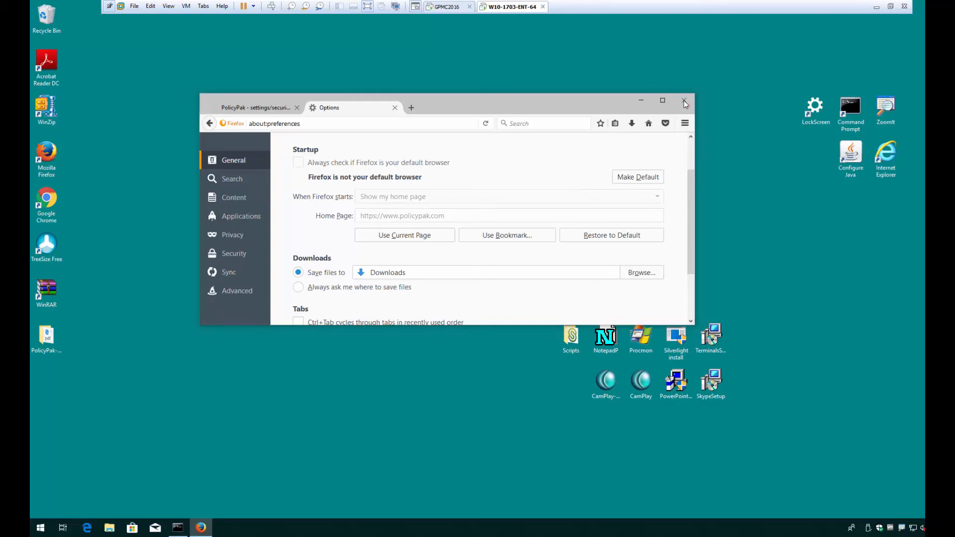
{"action": "left_click", "coordinate": [426, 230]}
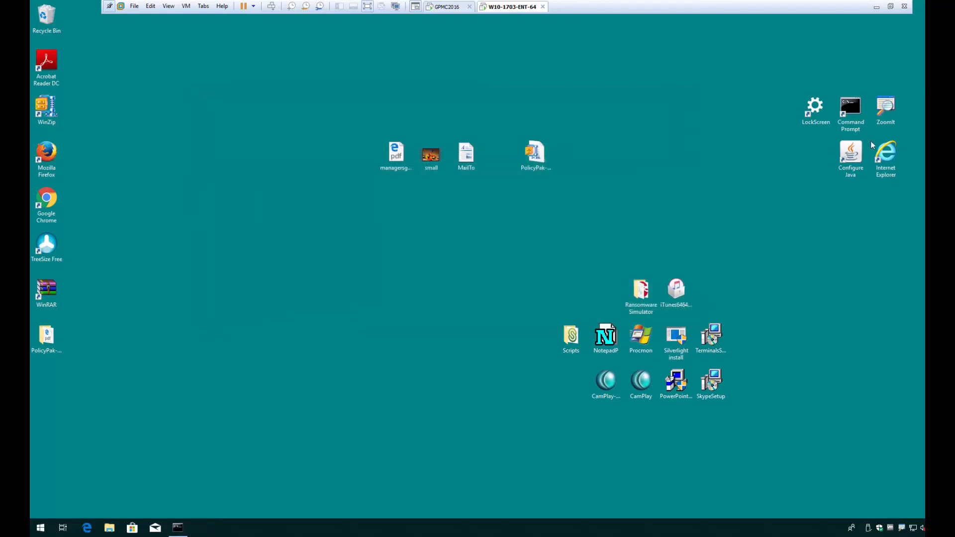
Step: Open the Java Control Panel and check for the update settings and the locked security level
{"action": "double_click", "coordinate": [851, 157]}
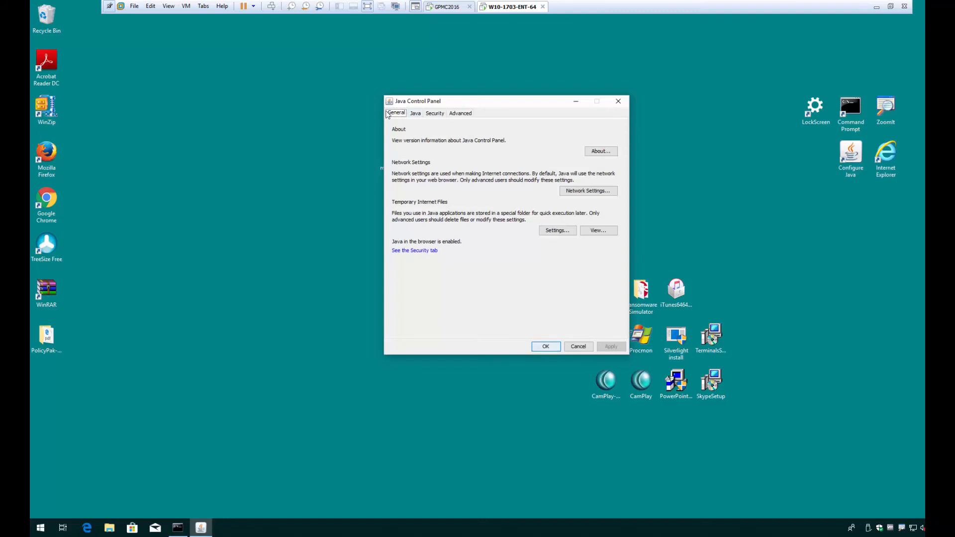
{"action": "left_click", "coordinate": [441, 114]}
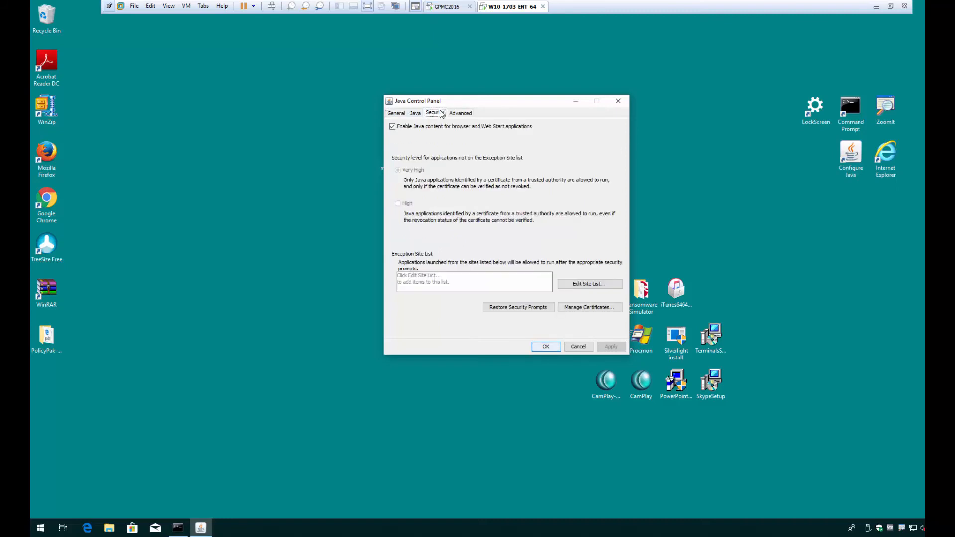